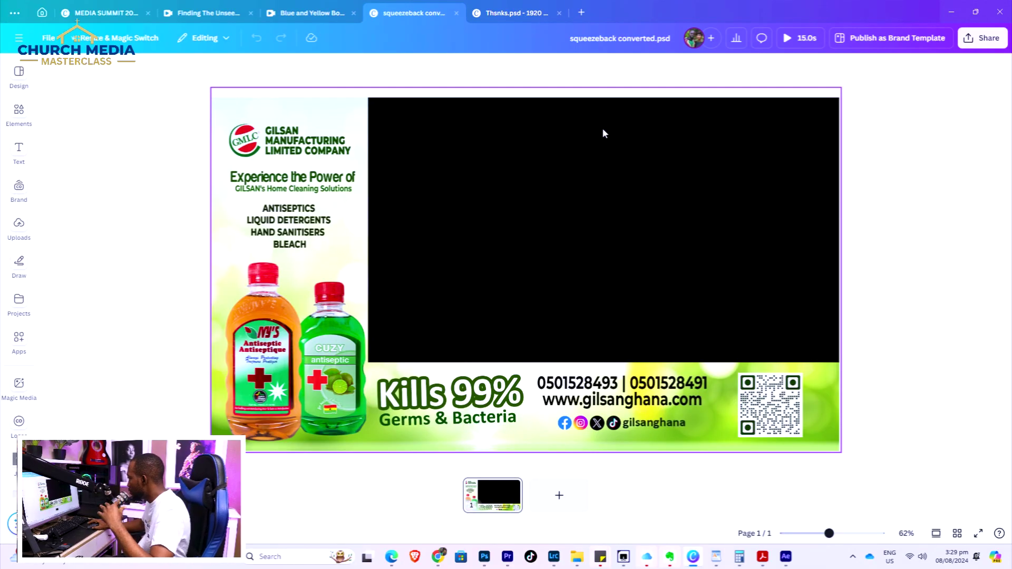
Preview the CUZY bottle design's animation full screen, then select the green bottle image.
click(797, 39)
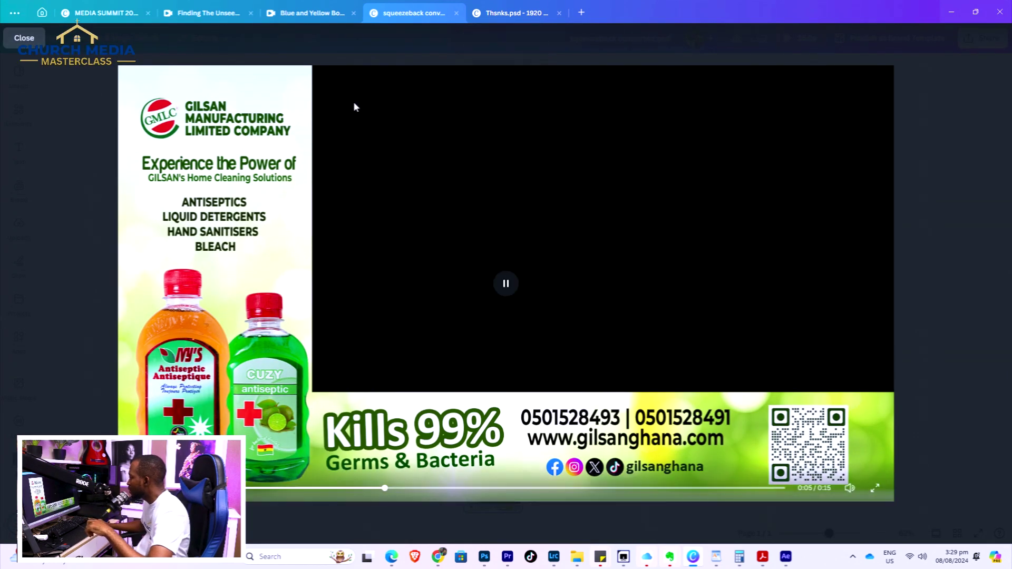
click(25, 38)
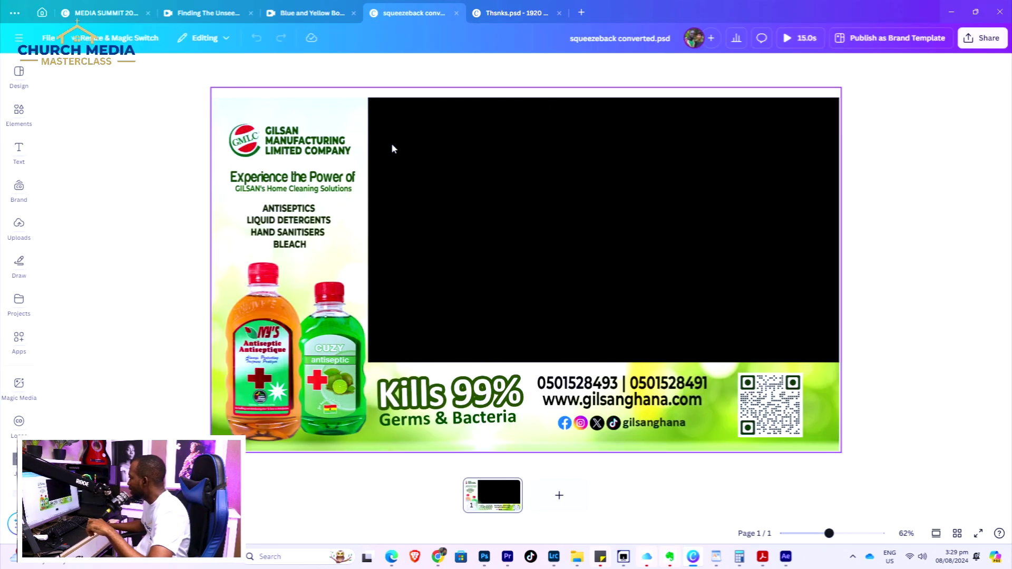
click(306, 358)
click(306, 358)
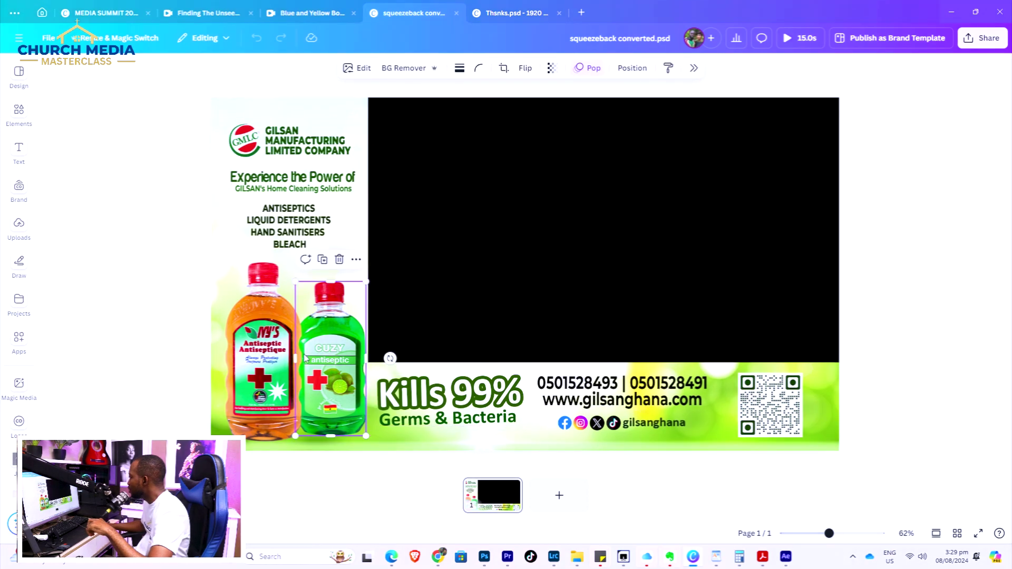
Play the Couples' Hangout and PIWC Atomic designs as full-screen previews.
click(510, 13)
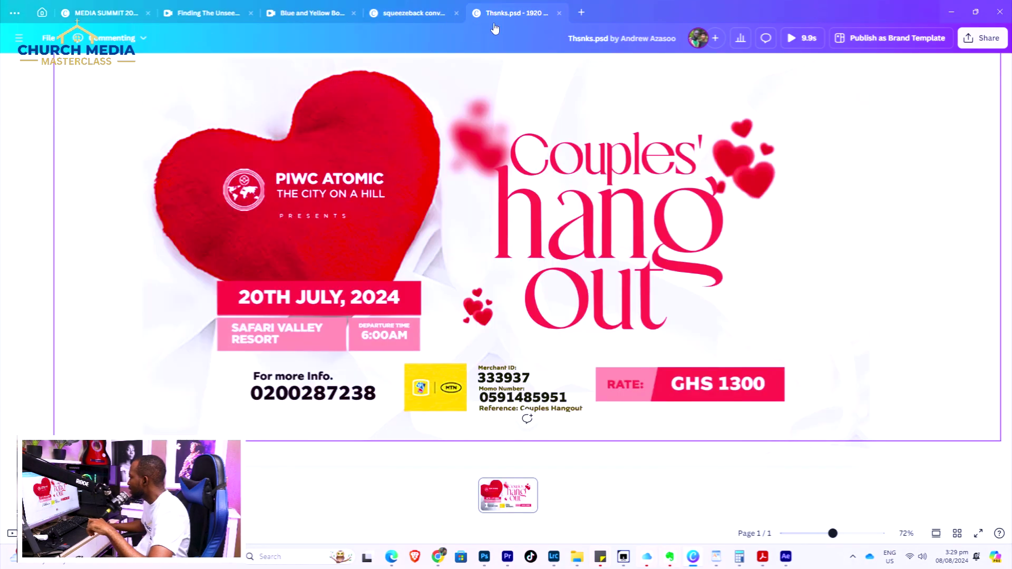
click(803, 44)
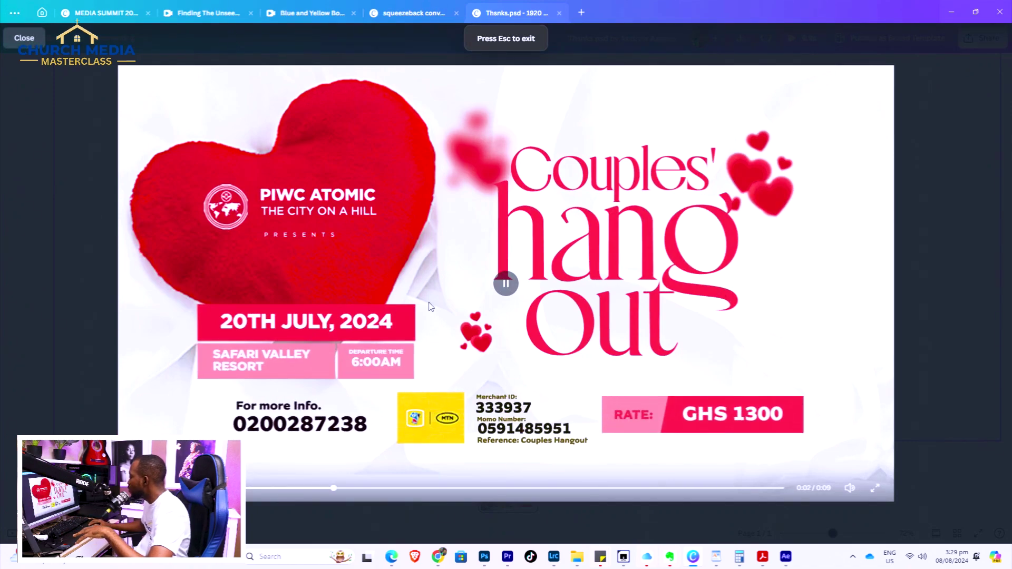
key(Escape)
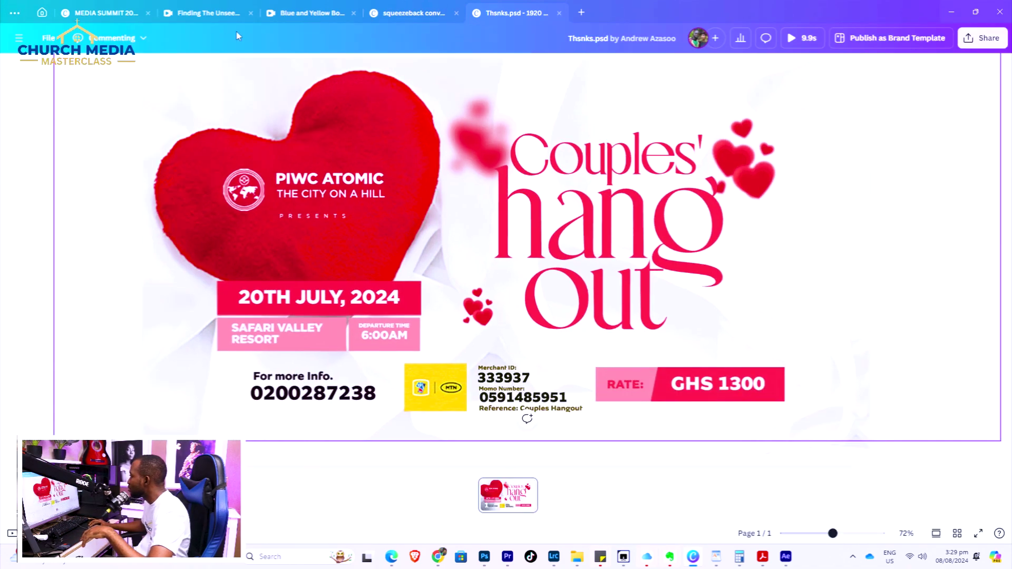
key(ctrl+2)
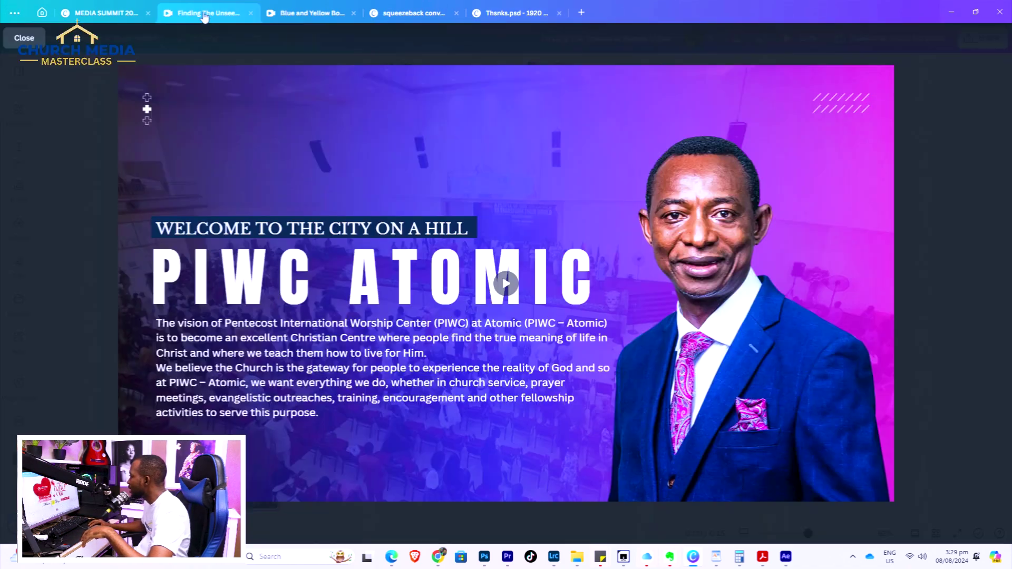
click(505, 285)
key(Escape)
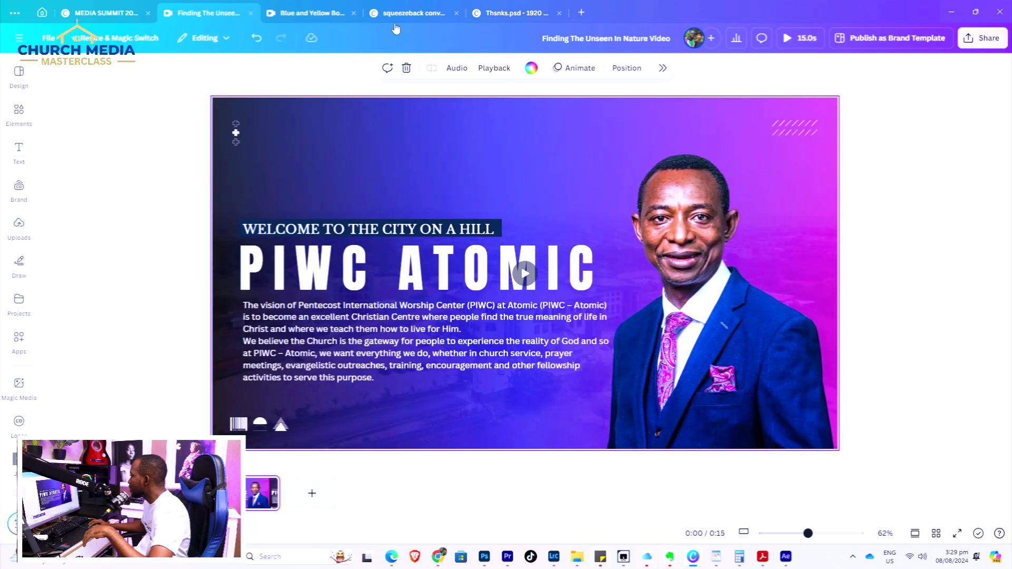
Preview the PIAC webinar and MEDIA SUMMIT 2024 designs, then return to Canva Home.
click(305, 13)
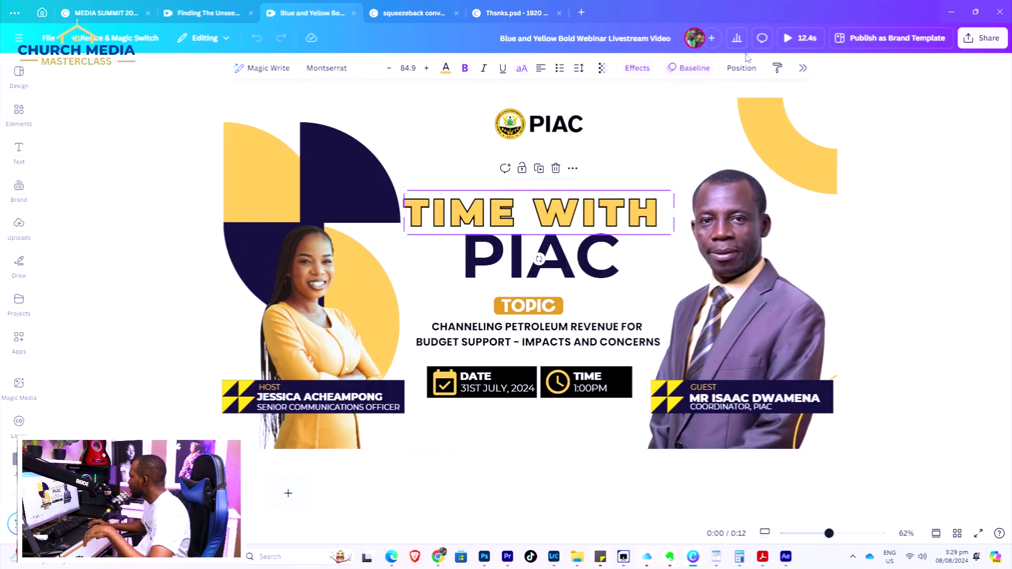
click(797, 38)
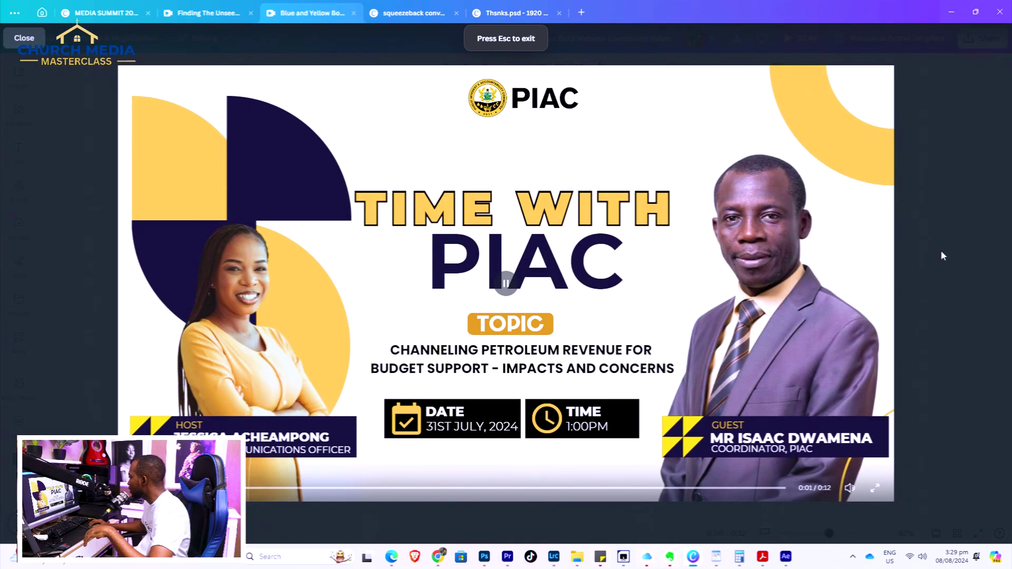
key(Escape)
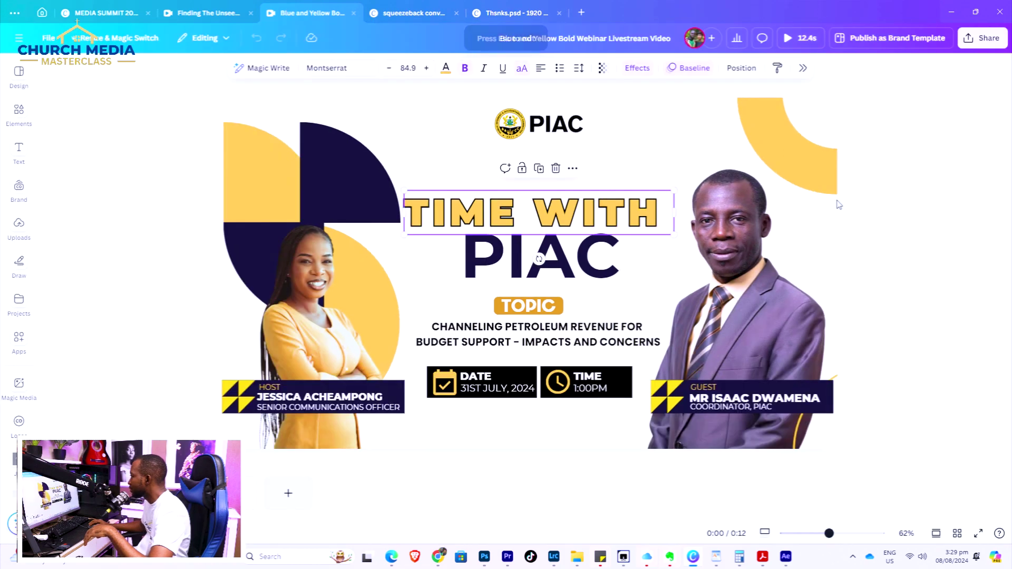
click(93, 16)
click(799, 38)
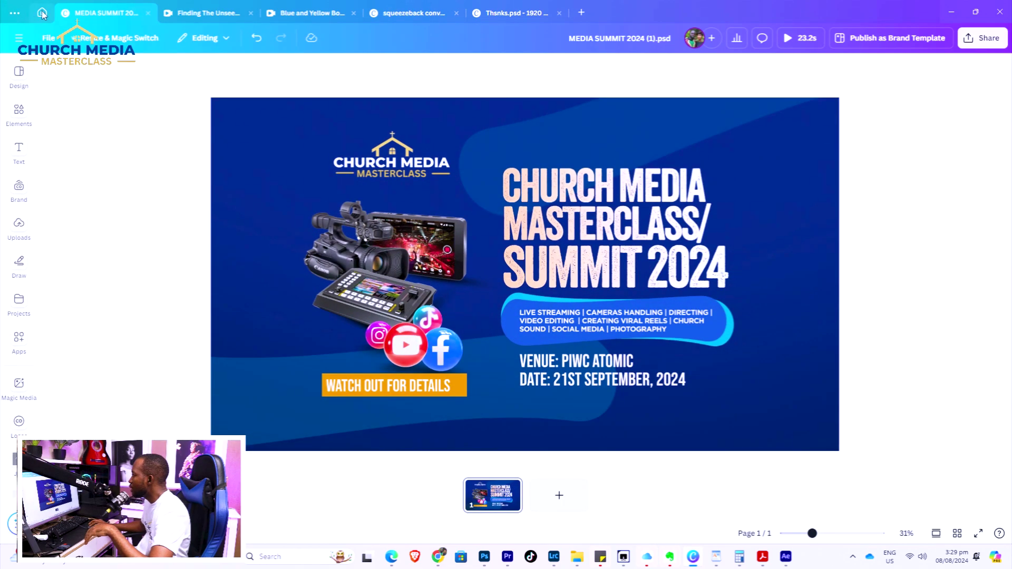
click(42, 13)
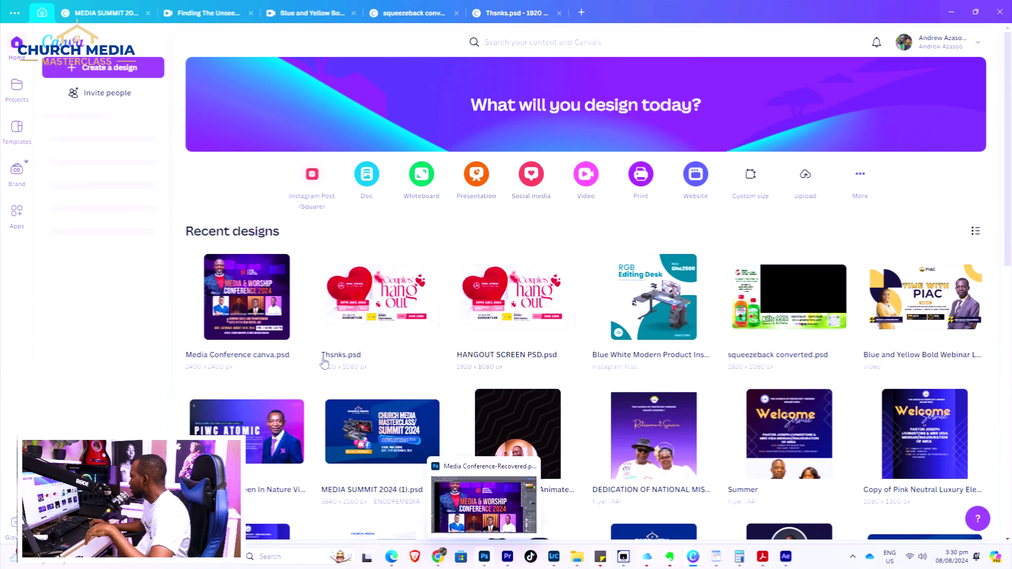
Bring up the Media & Worship Conference poster in Photoshop and scroll over the canvas.
click(484, 557)
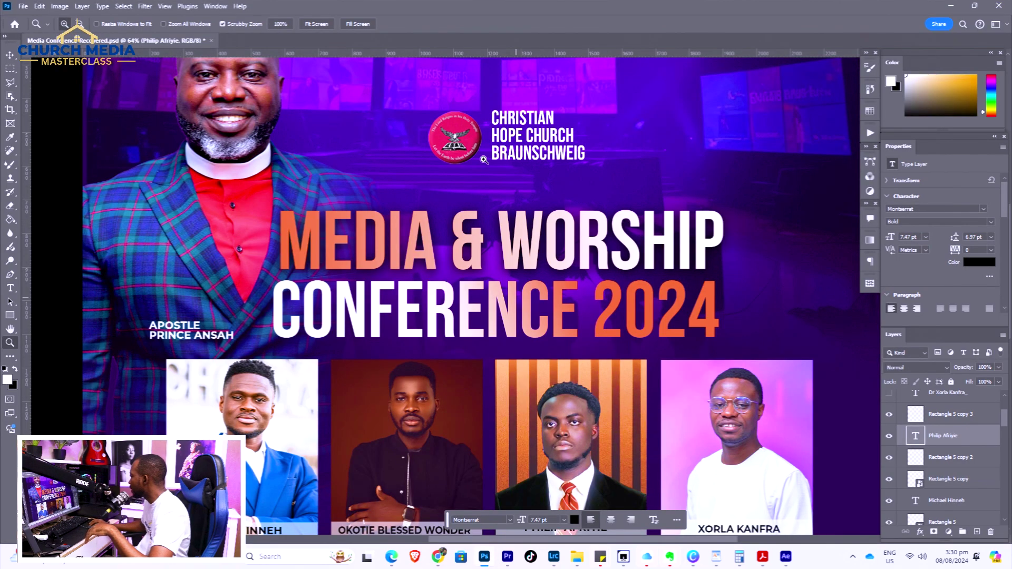
scroll(313, 273, down, 5)
scroll(369, 263, up, 3)
scroll(424, 255, down, 1)
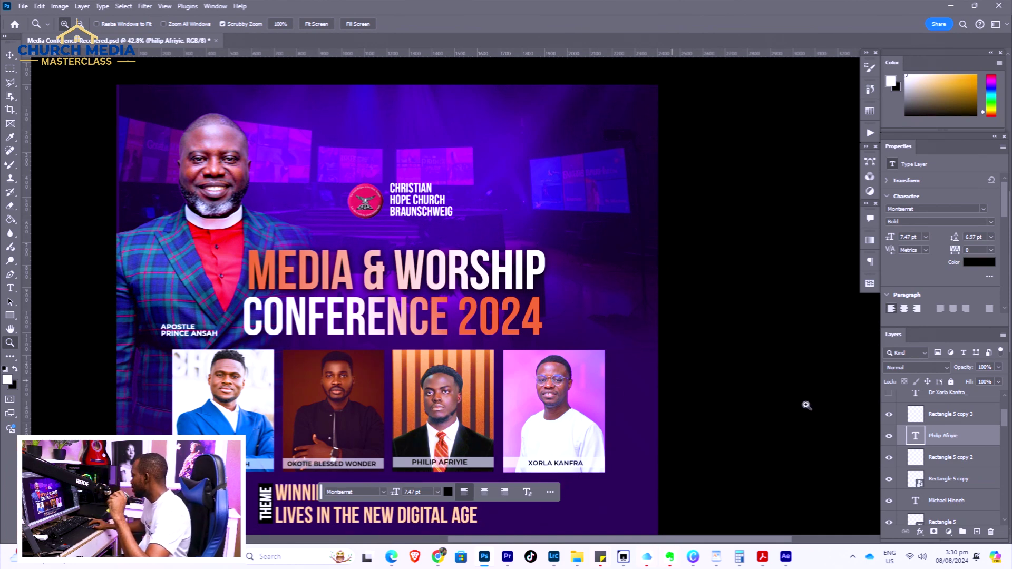
Inspect a speaker name layer's options, then open Media Conference canva.psd back in Canva.
right_click(944, 438)
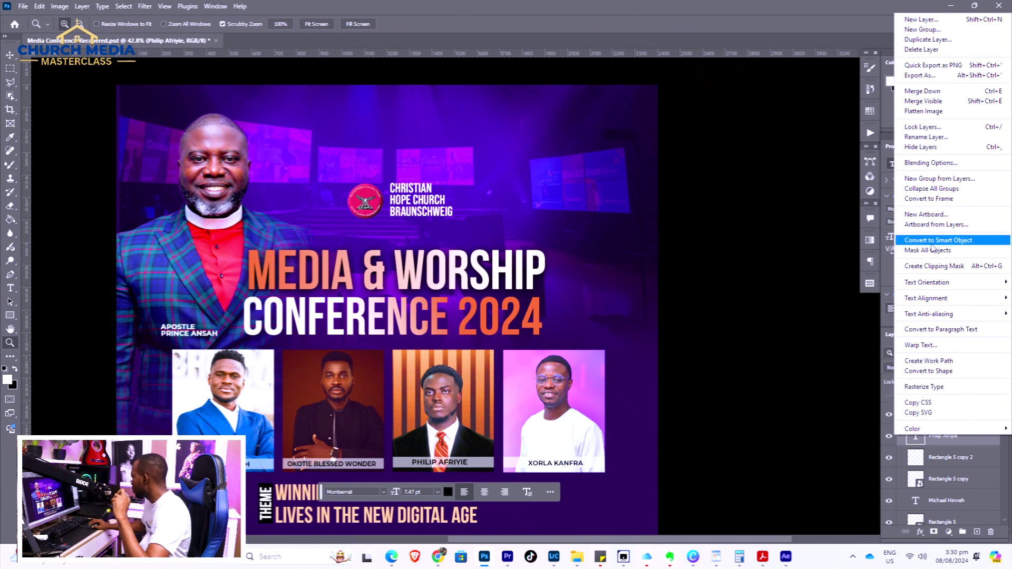
click(954, 476)
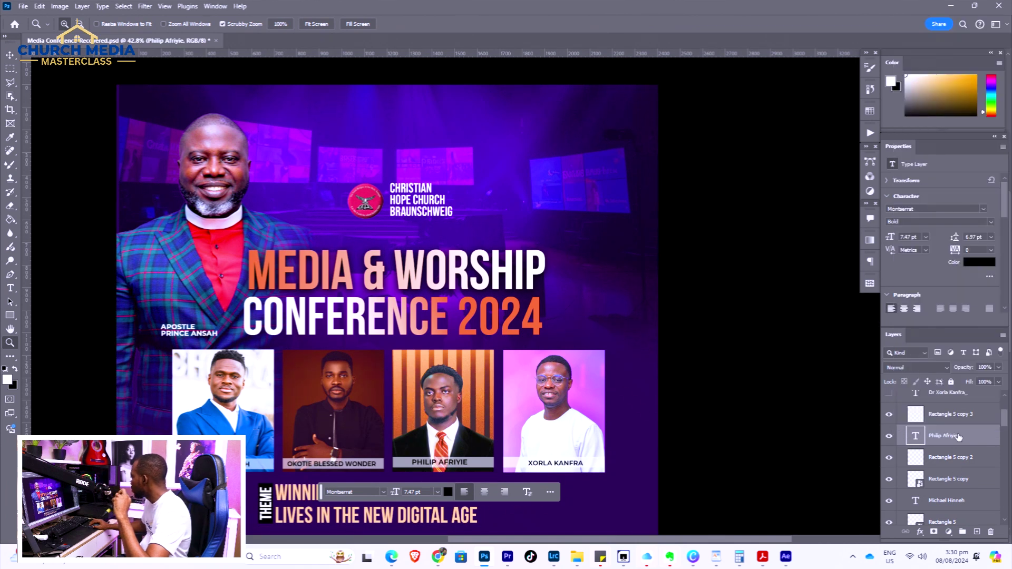
scroll(951, 494, down, 3)
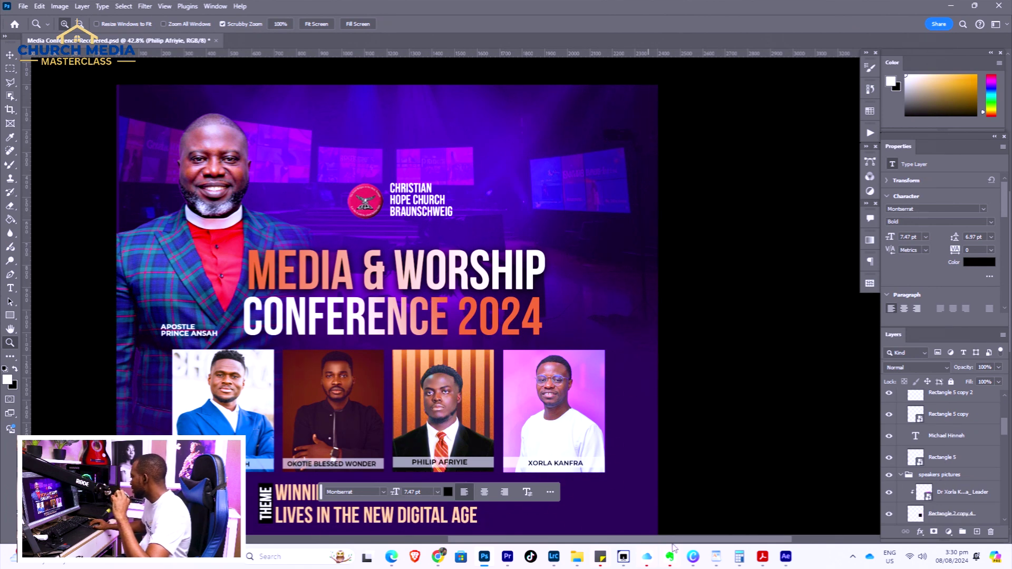
click(693, 556)
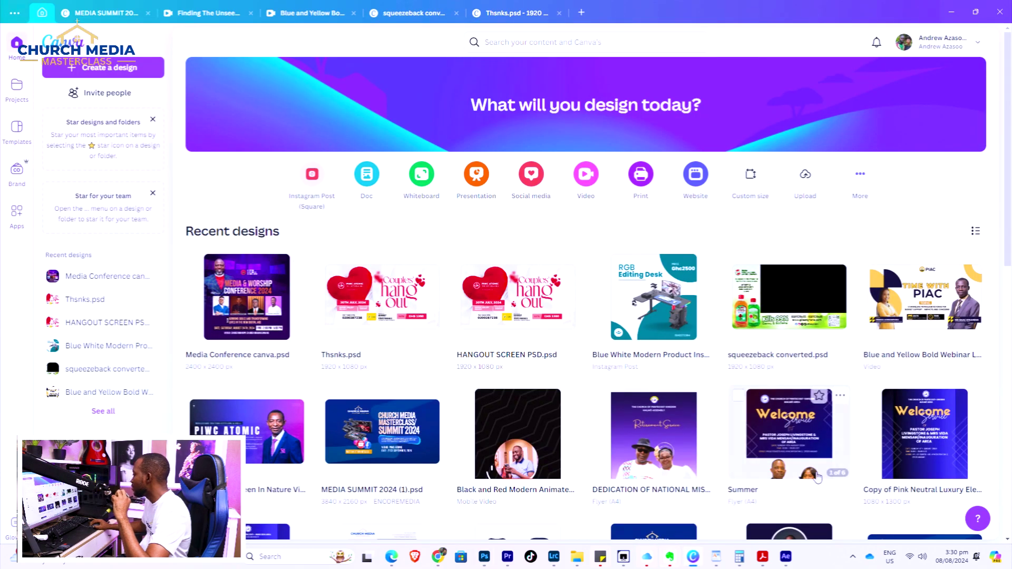
click(244, 304)
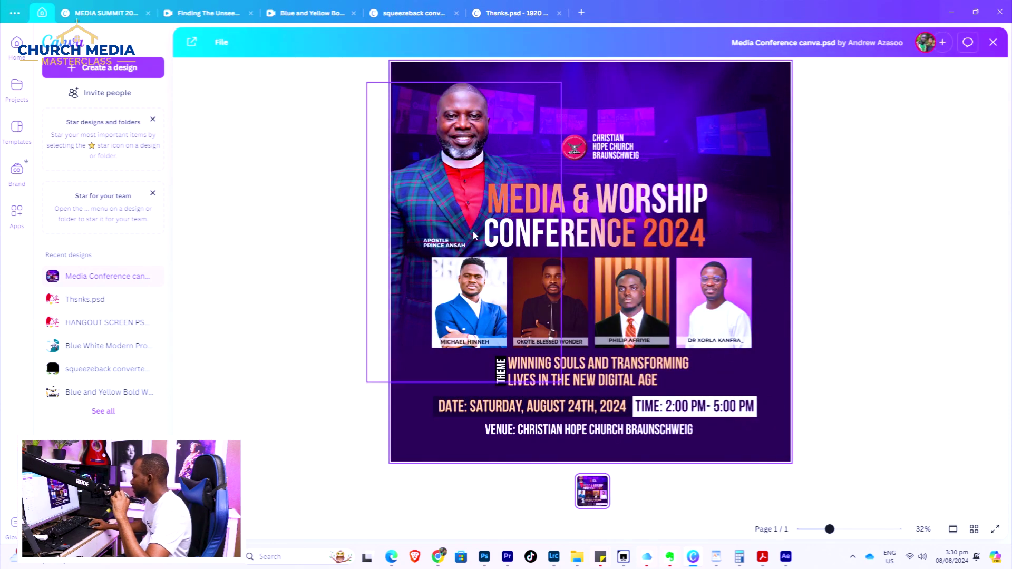
Open Media Conference canva.psd in the editor and show animations for the left portrait.
click(560, 195)
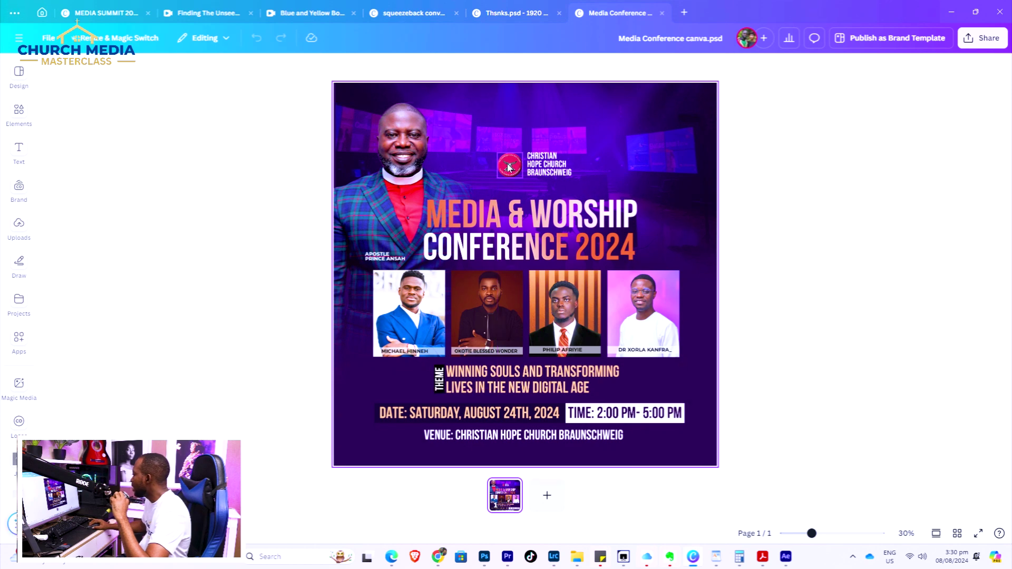
click(526, 163)
click(386, 156)
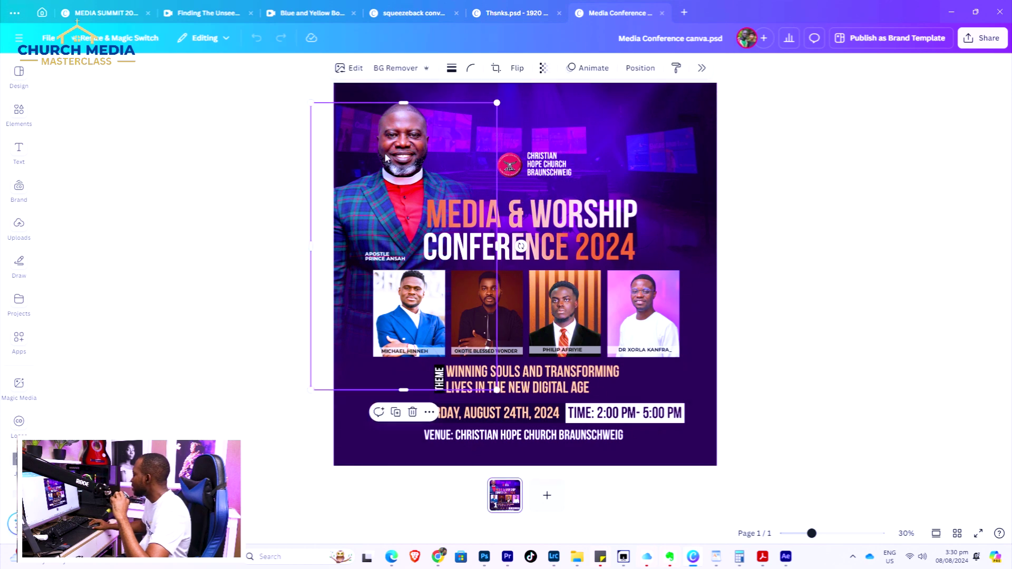
click(592, 71)
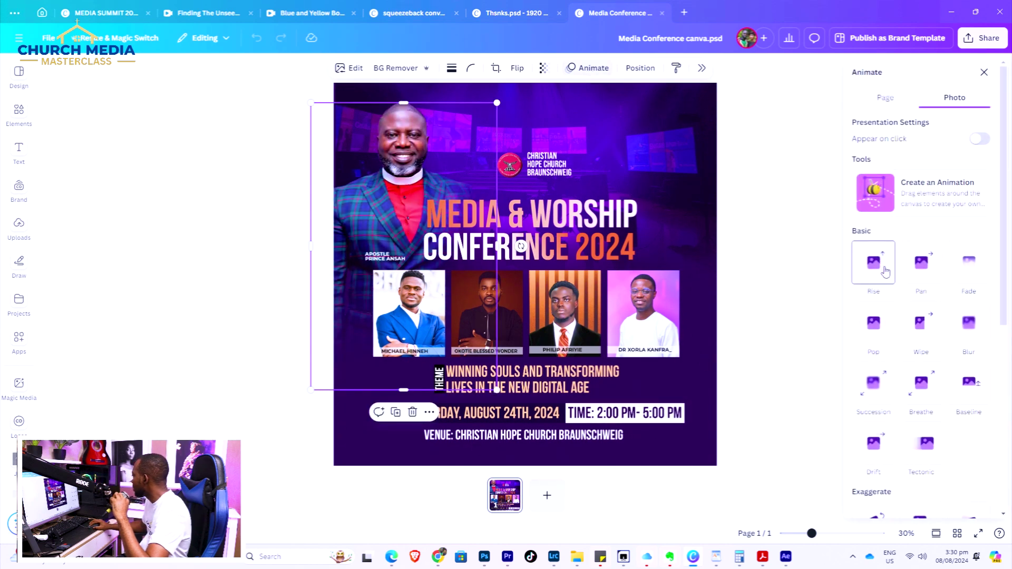
Try Rise and Pan with entry/exit options on the pastor's portrait, finally choosing Blur.
click(885, 269)
scroll(873, 369, down, 2)
scroll(875, 391, down, 2)
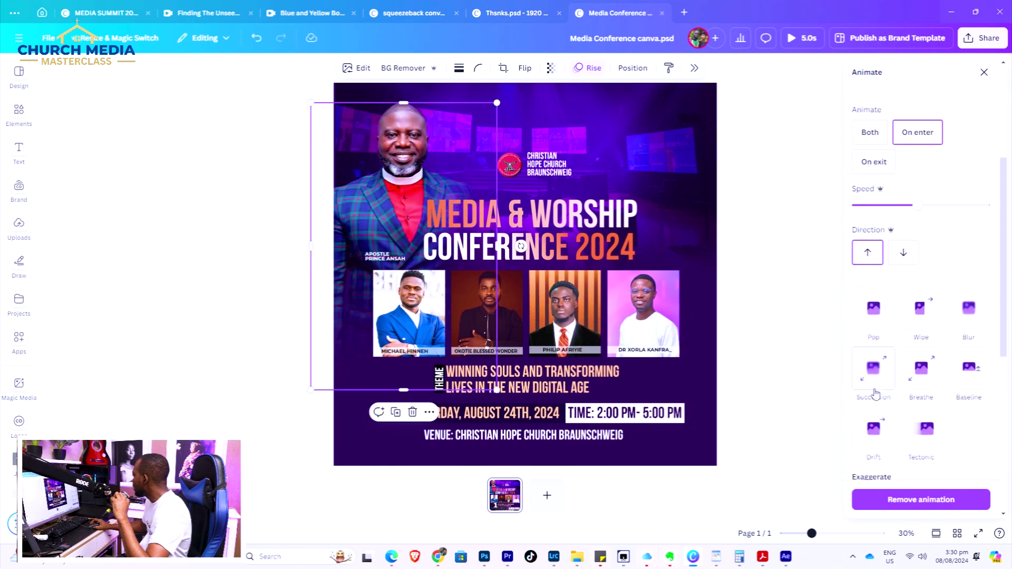
scroll(875, 393, down, 7)
scroll(875, 390, up, 5)
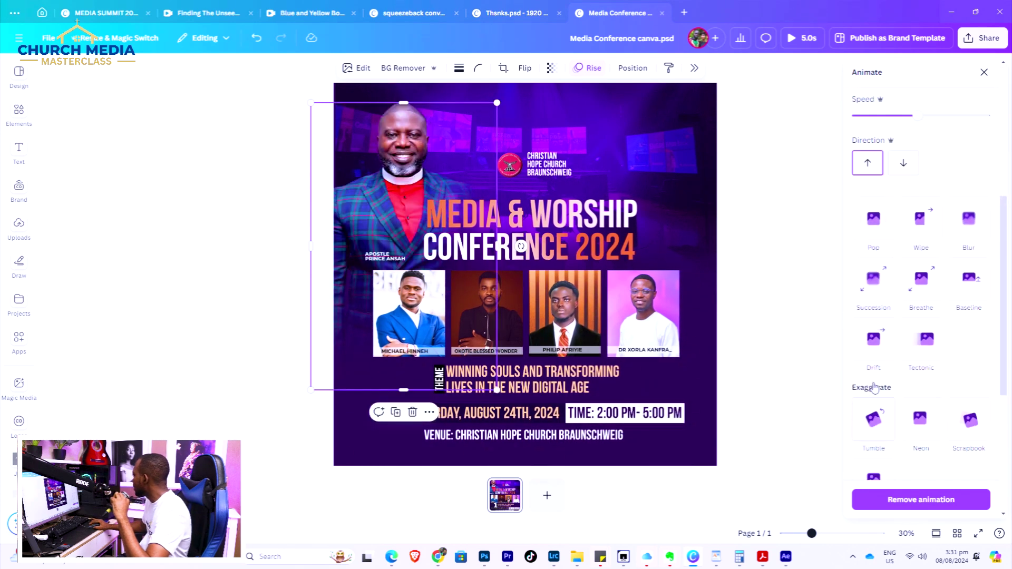
scroll(873, 385, up, 4)
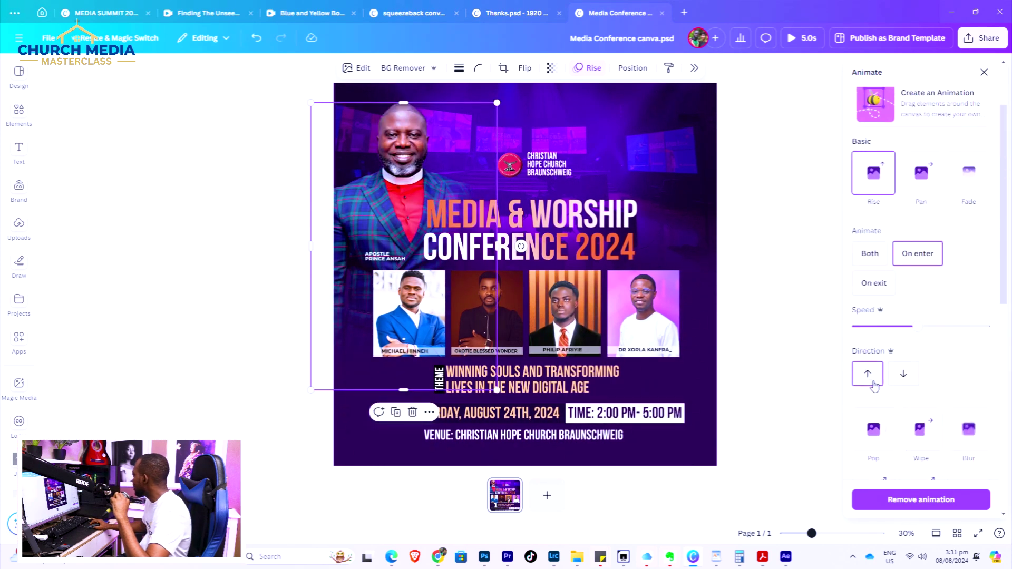
click(868, 257)
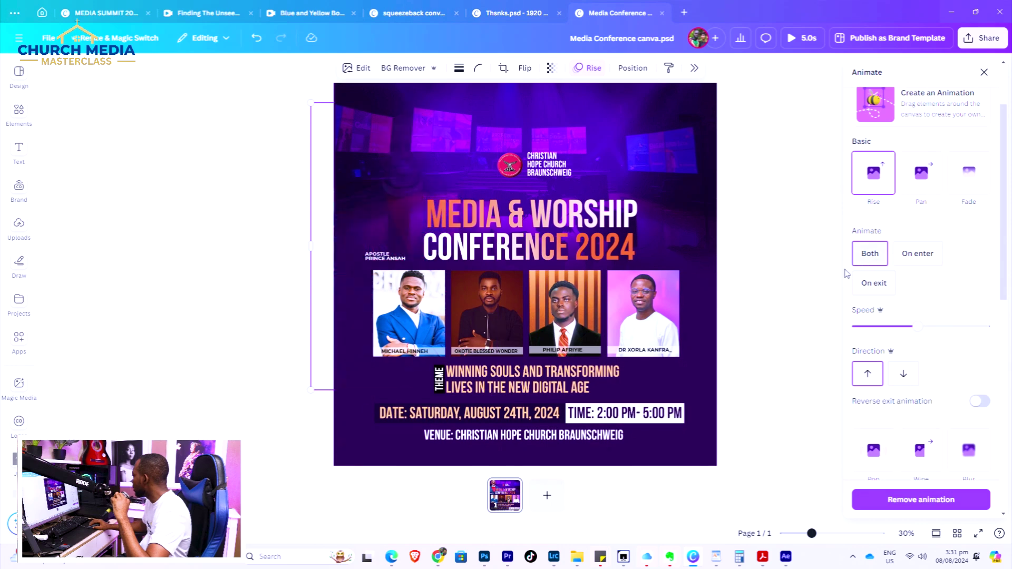
click(928, 182)
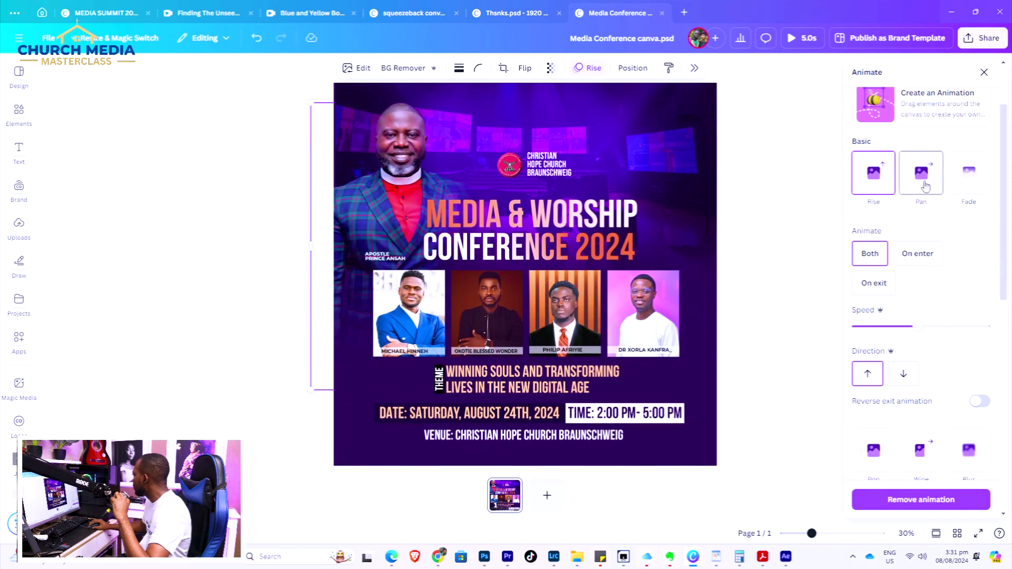
click(917, 255)
click(875, 284)
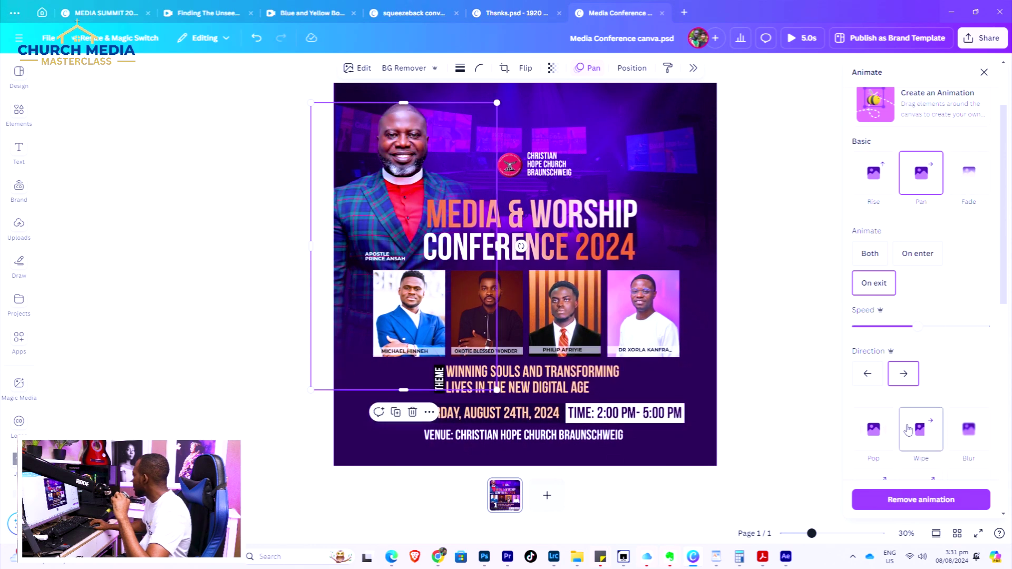
click(969, 430)
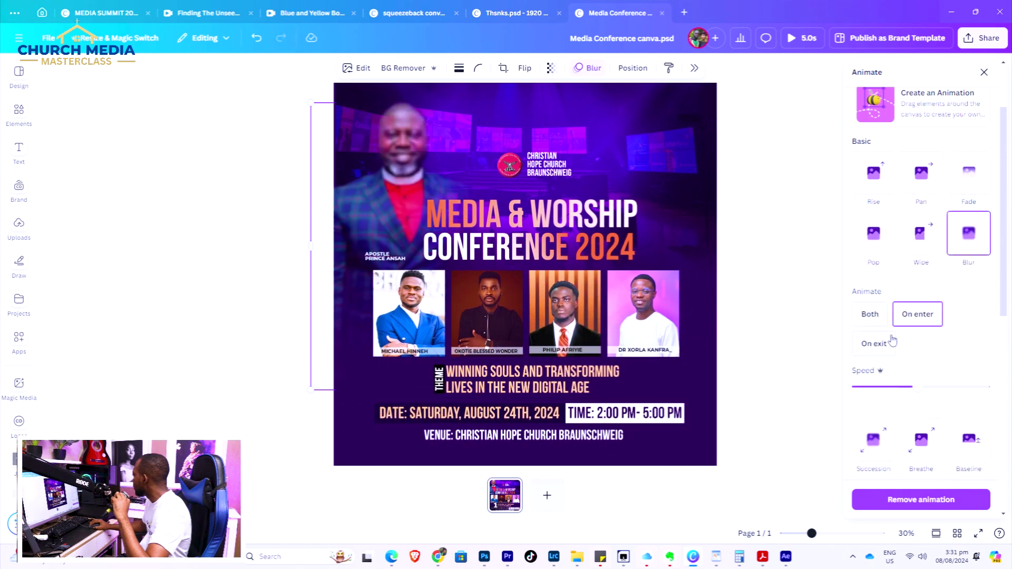
Animate the church logo with Pan, both title lines with Pop, and the caption with Rise.
click(515, 170)
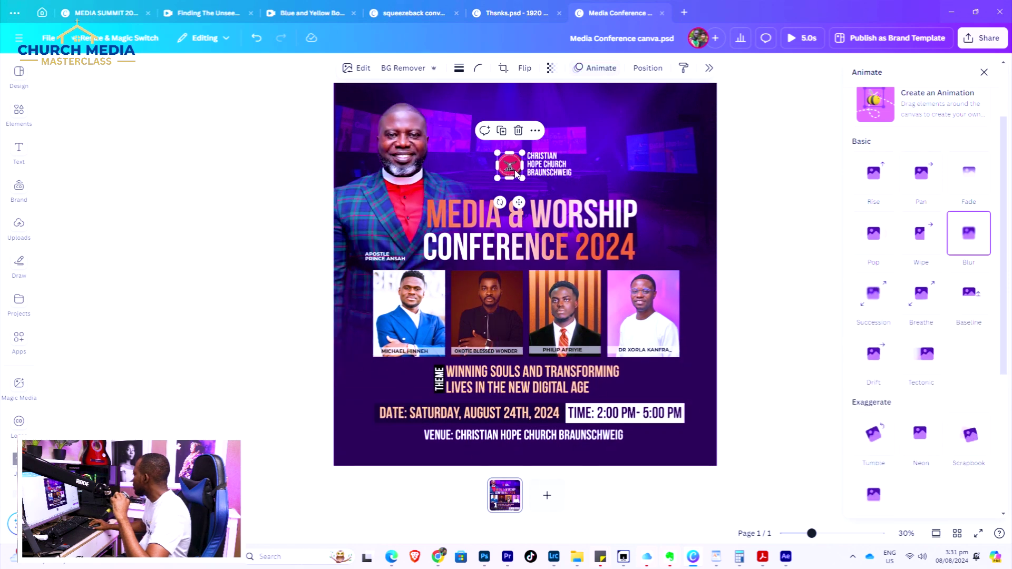
click(884, 183)
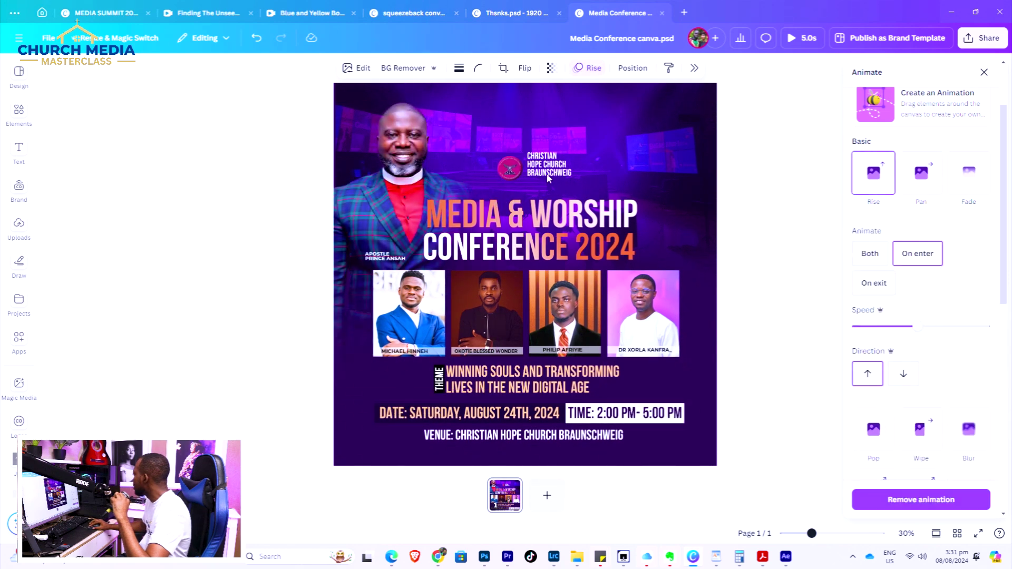
click(929, 182)
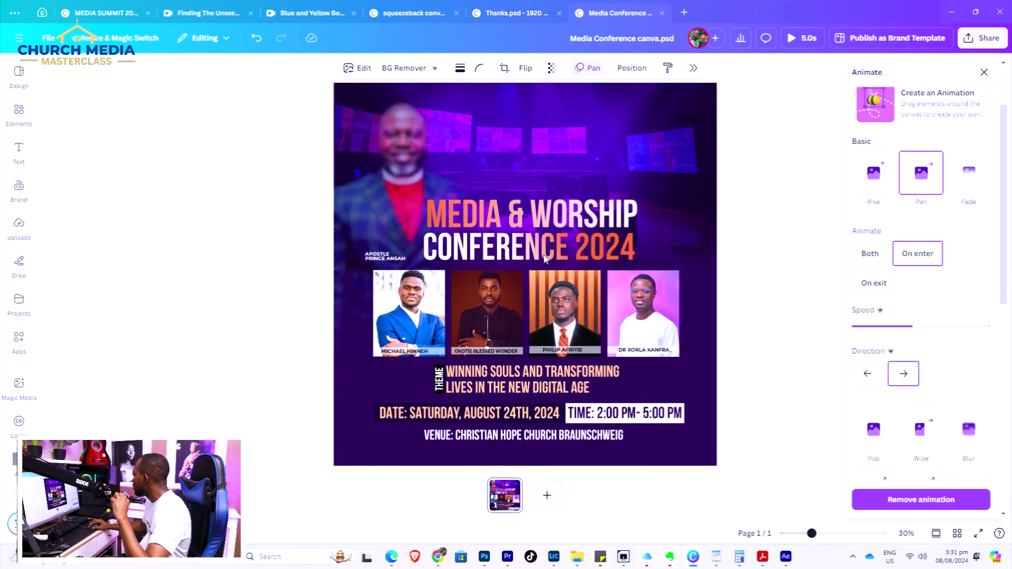
key(Tab)
click(874, 232)
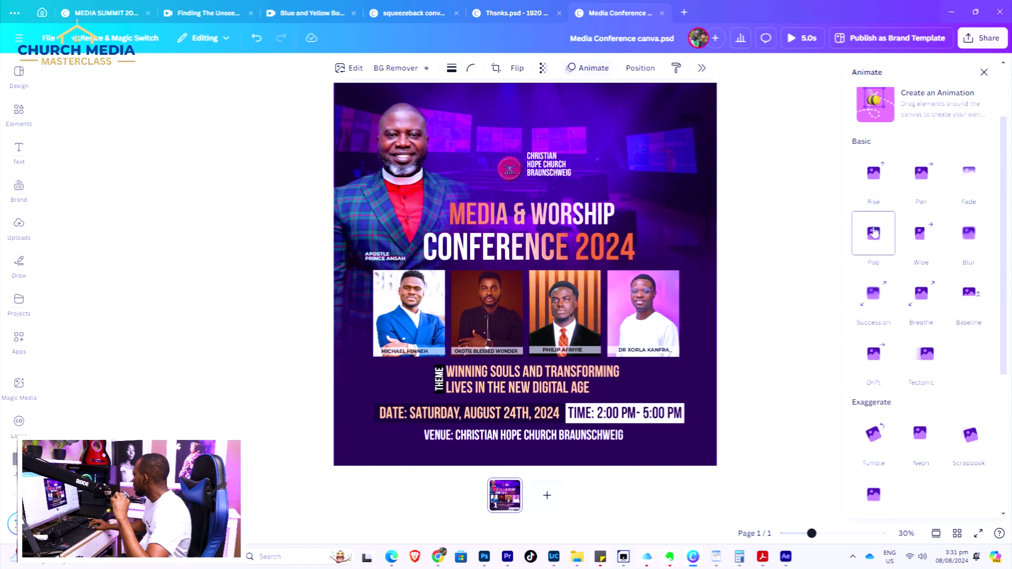
click(589, 251)
click(889, 236)
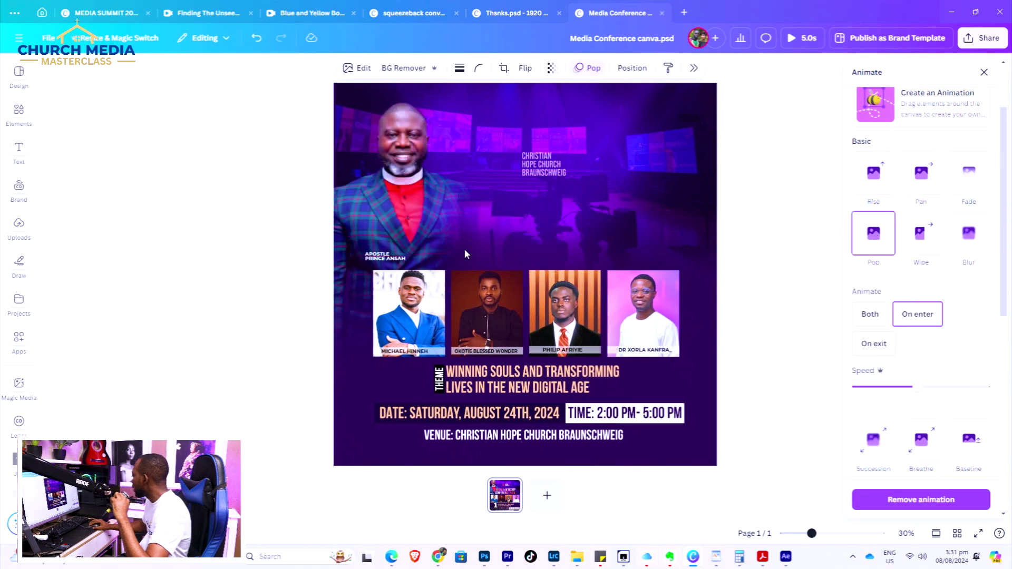
key(Tab)
click(874, 173)
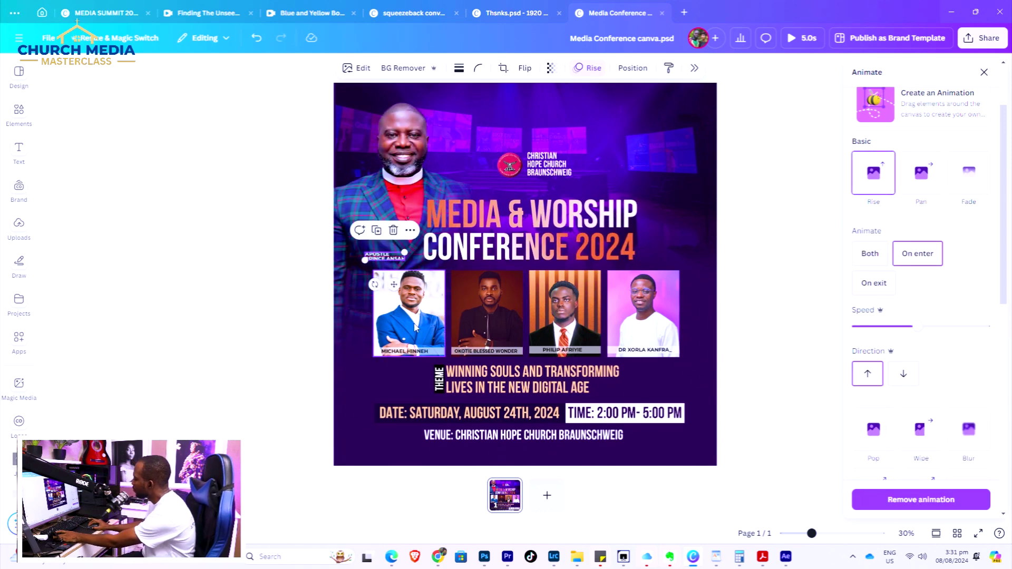
Give the first and second speaker photo groups a Pan animation.
click(395, 351)
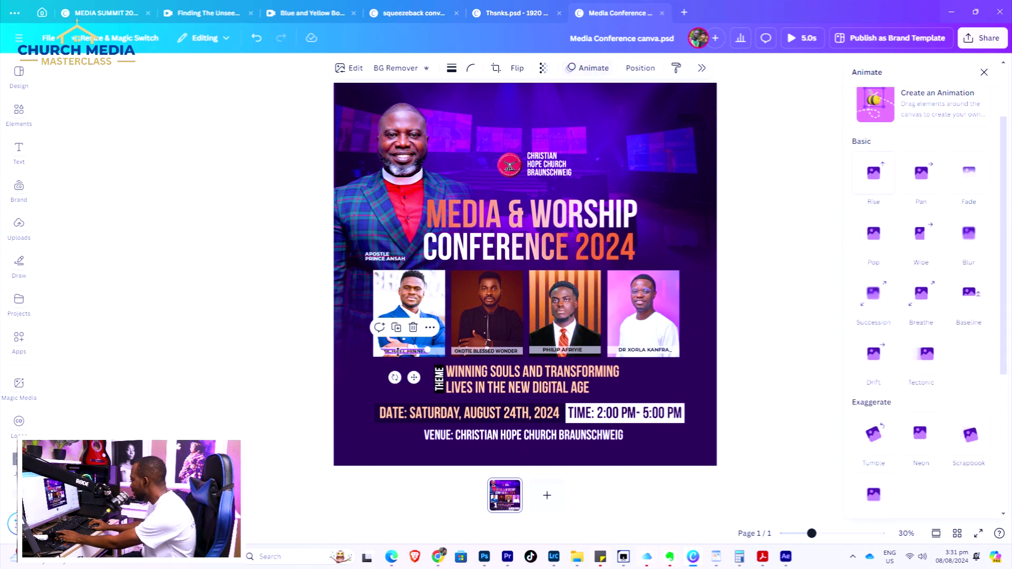
click(439, 356)
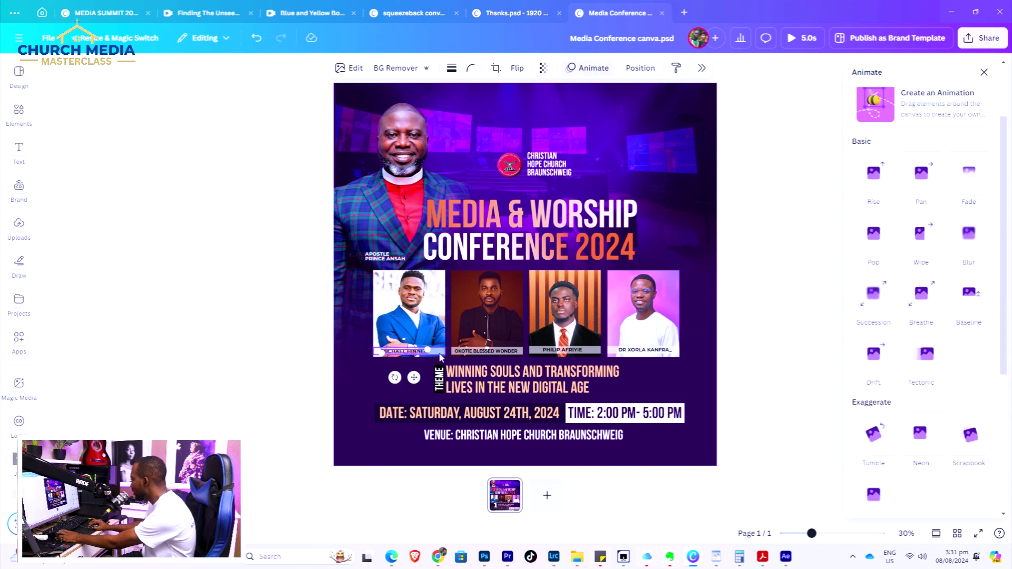
click(423, 317)
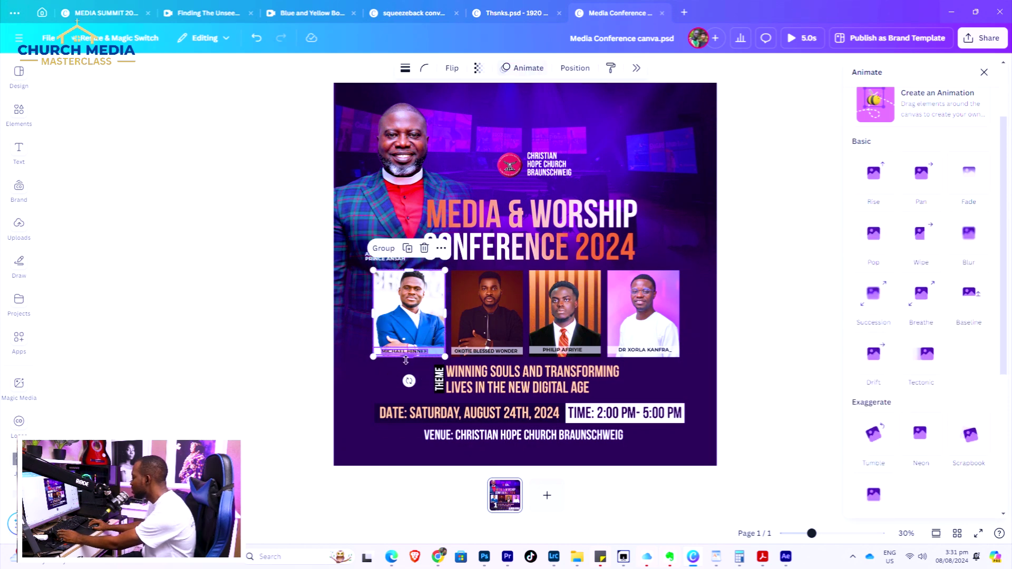
click(921, 173)
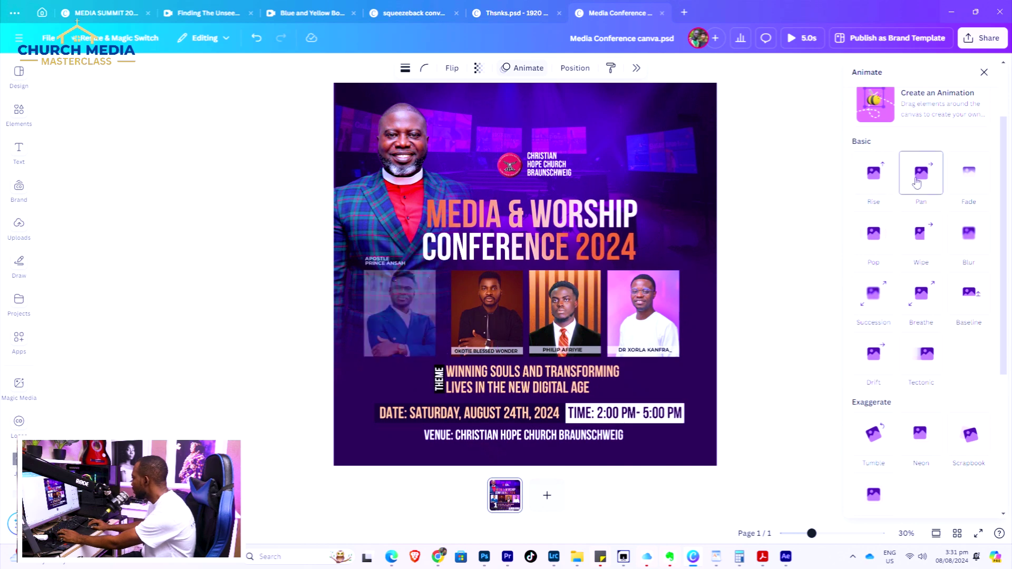
click(477, 352)
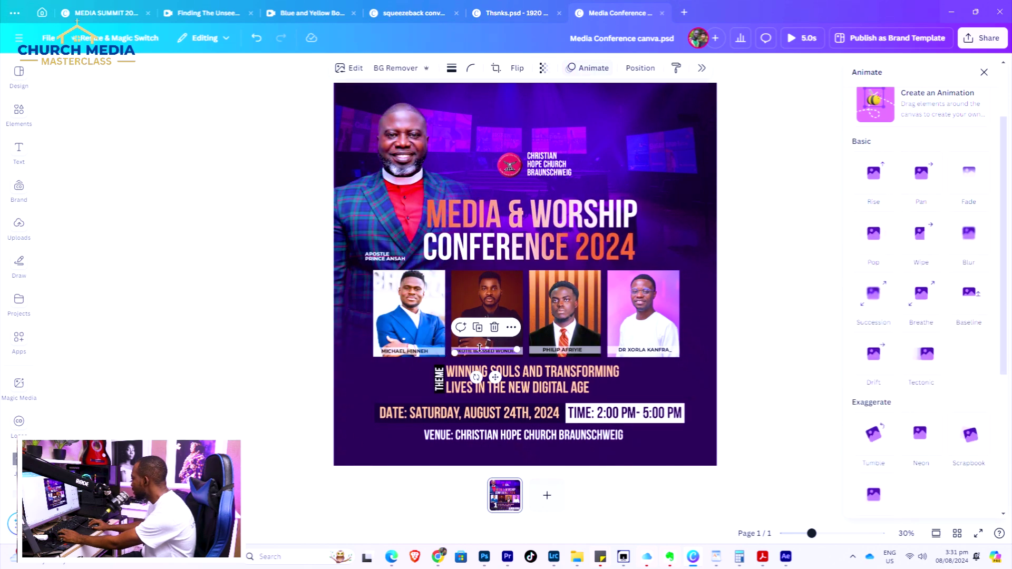
click(523, 353)
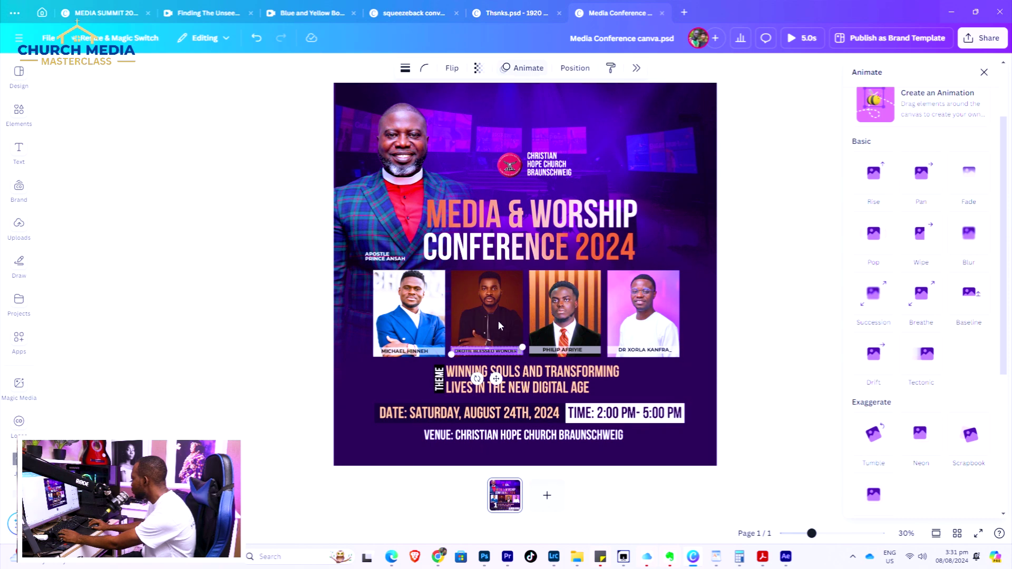
click(482, 297)
click(921, 173)
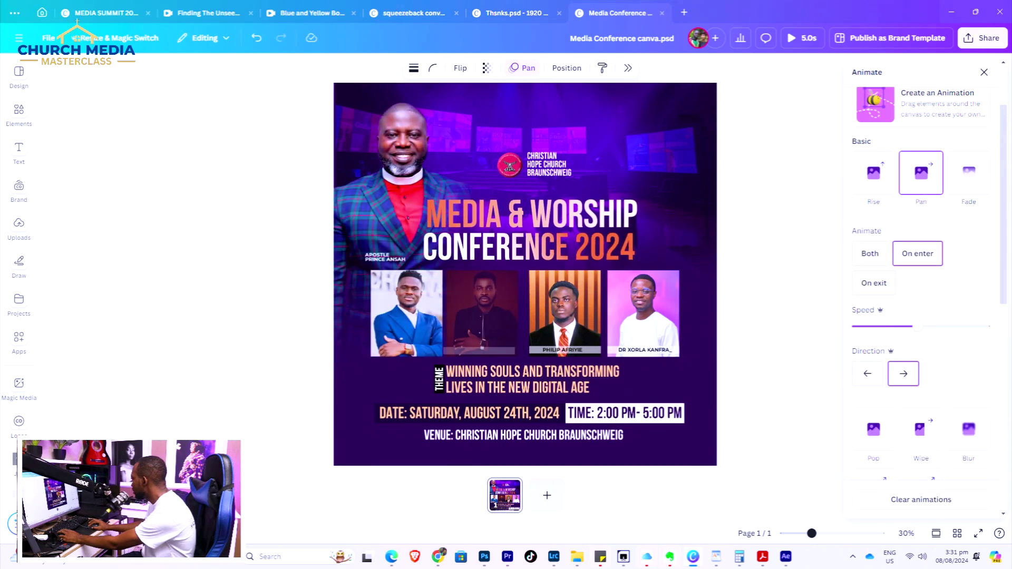
Give the third and fourth speaker photo groups a Pan animation.
click(546, 350)
click(582, 328)
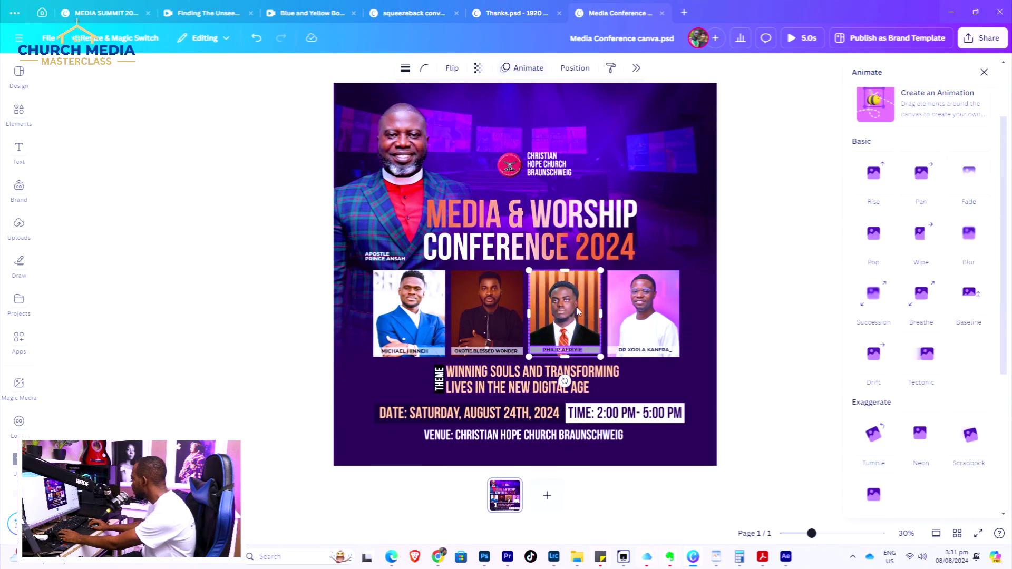
click(931, 175)
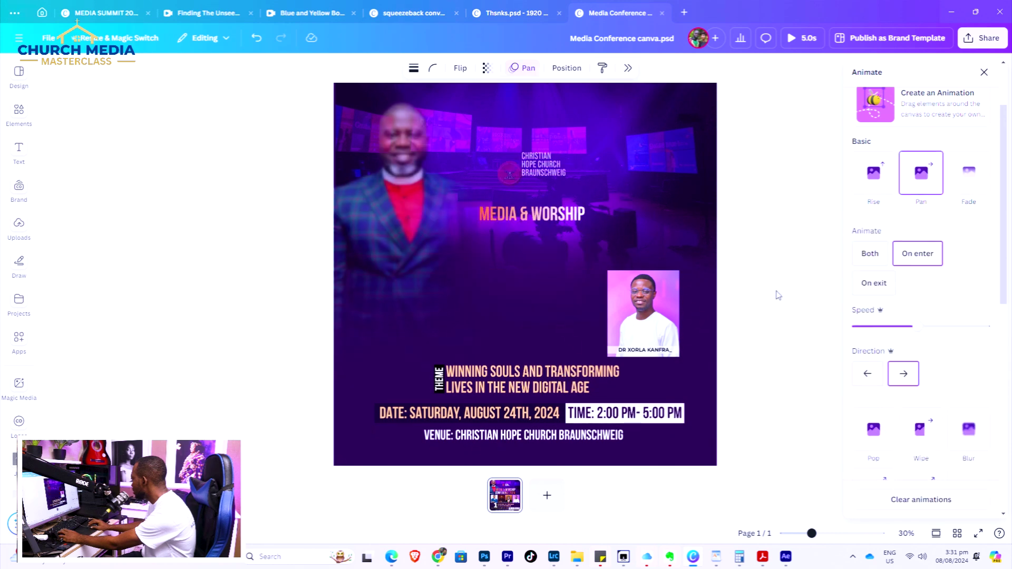
click(640, 349)
click(609, 351)
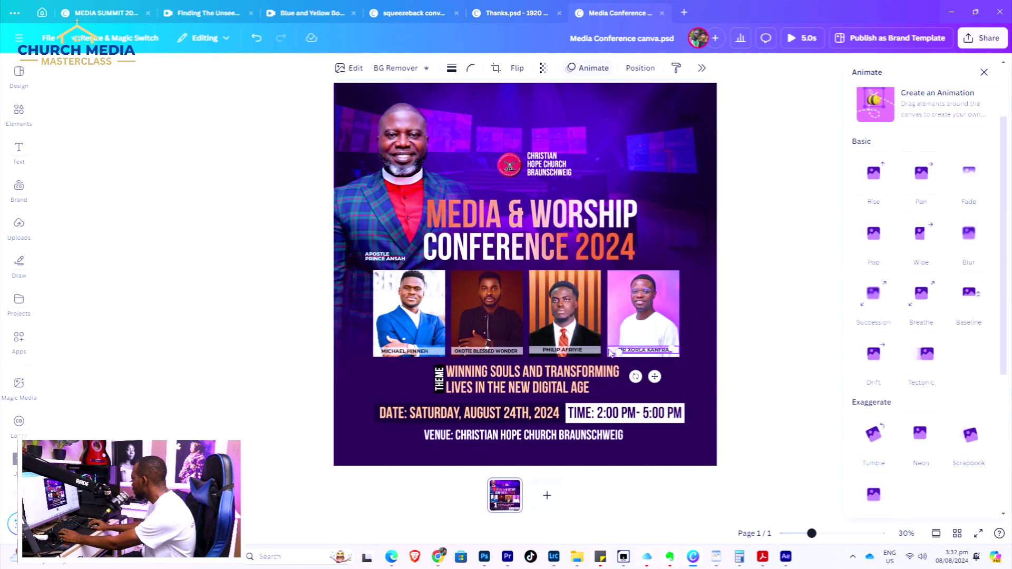
click(635, 322)
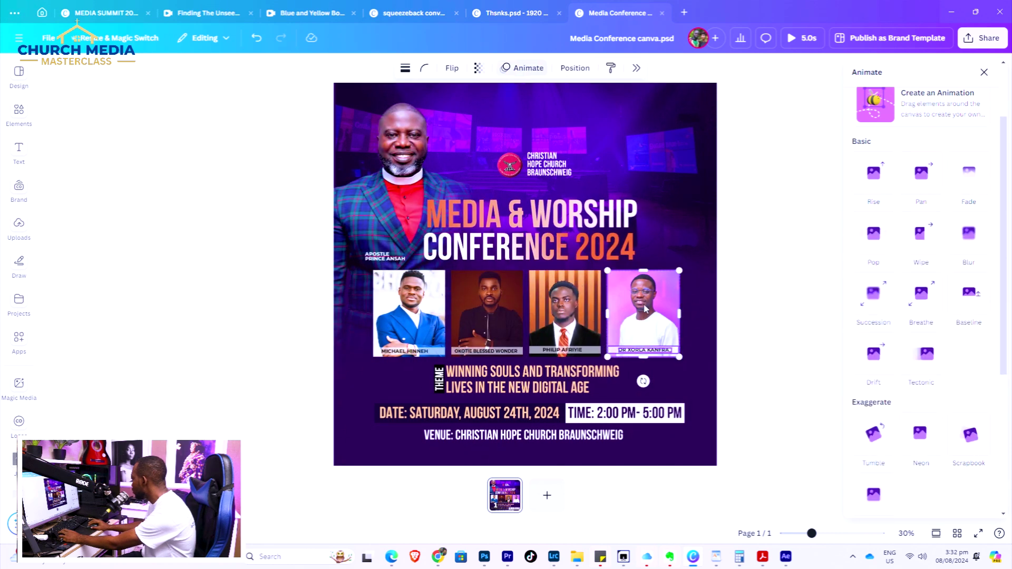
click(920, 177)
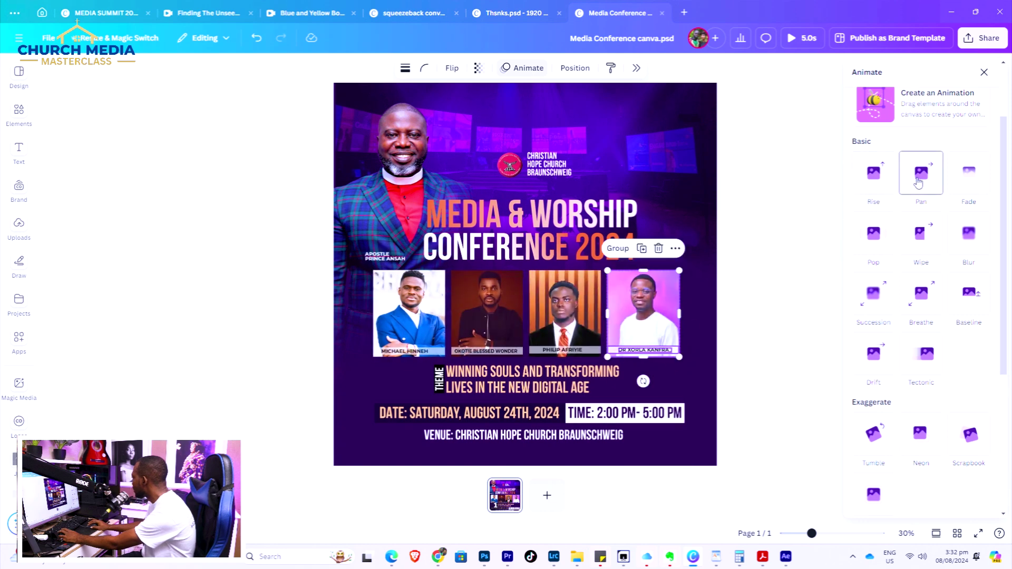
click(919, 183)
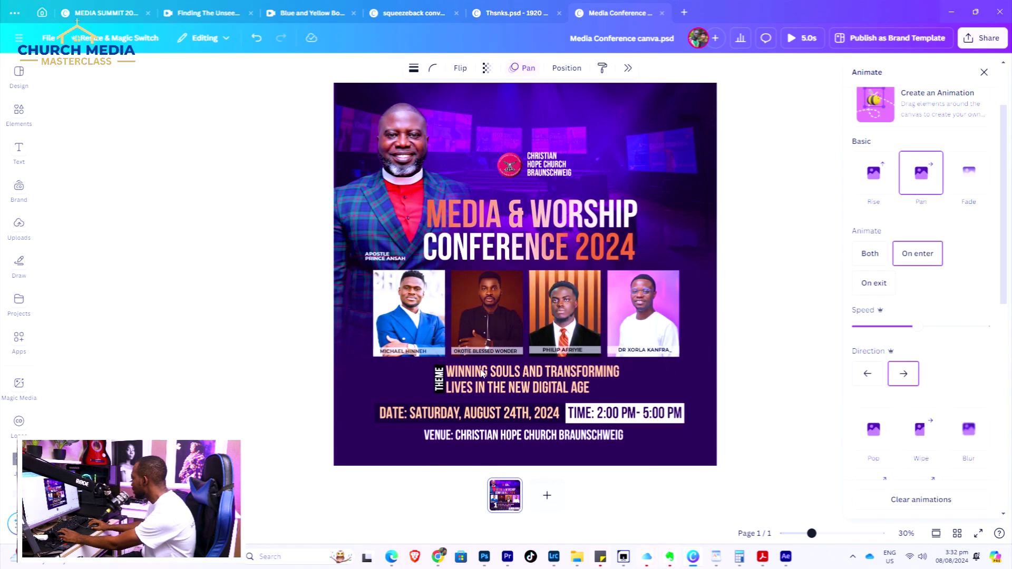
click(439, 389)
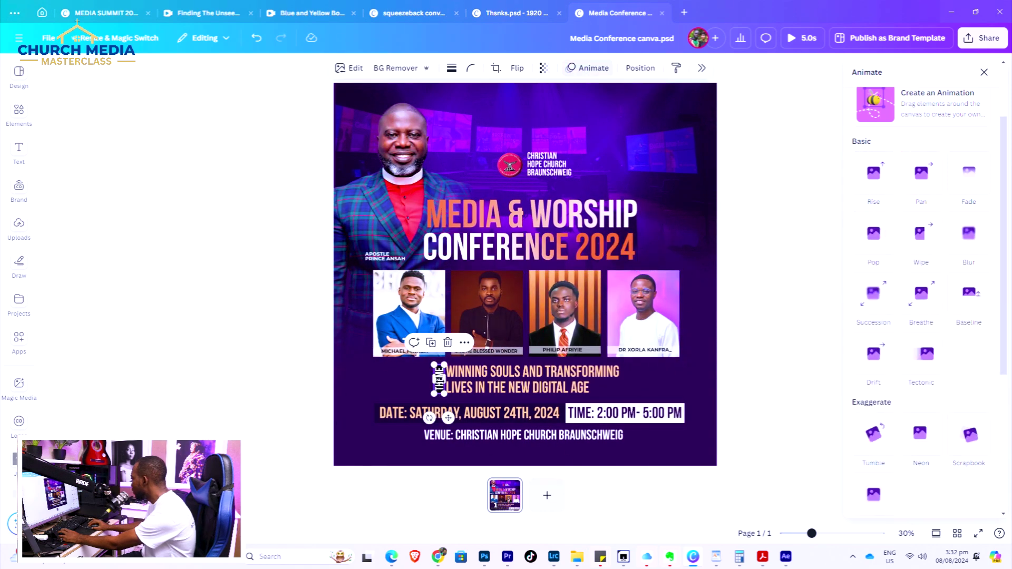
Try Wipe and Drift on the THEME label, then settle on a Breathe animation.
click(921, 233)
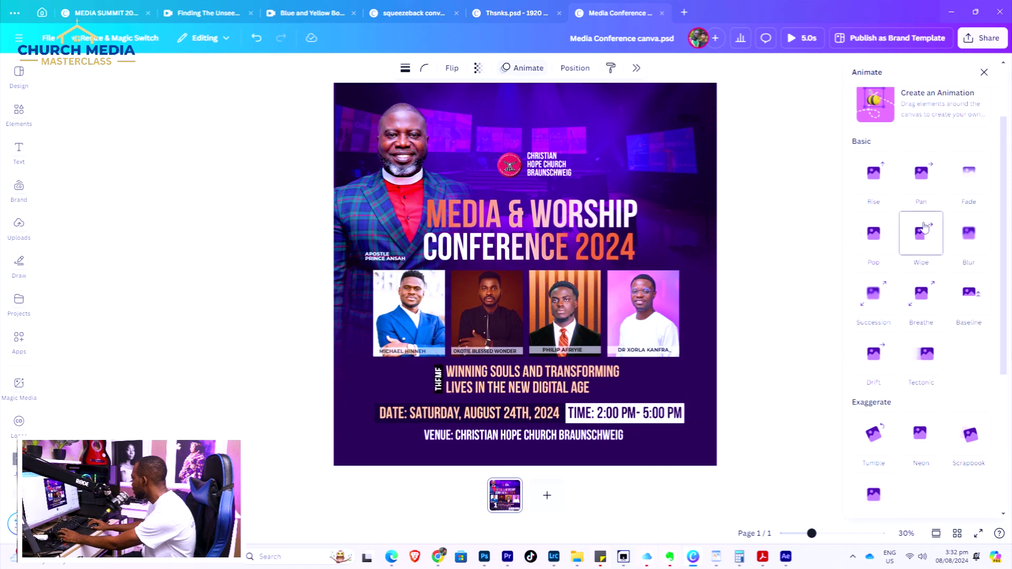
click(922, 235)
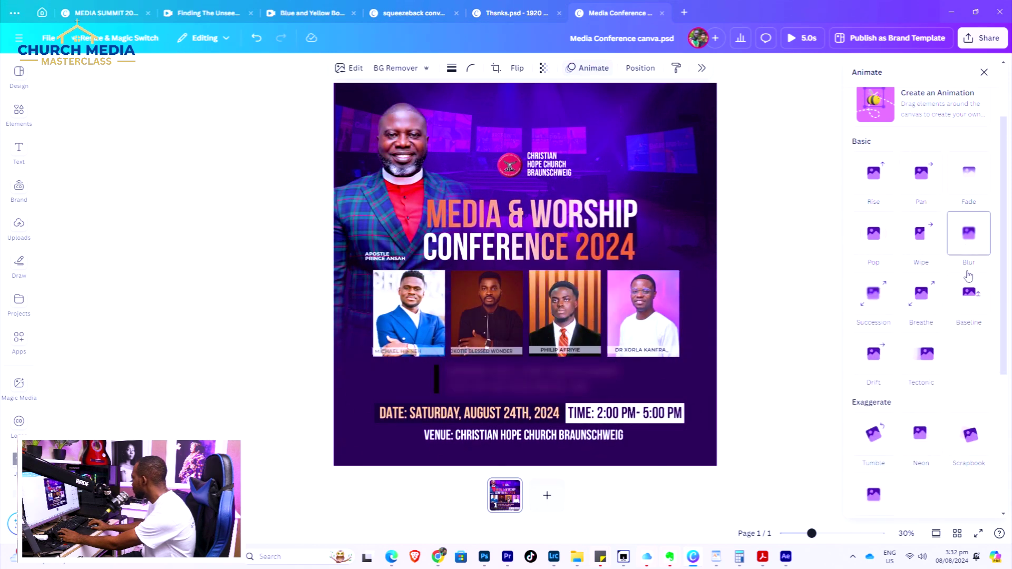
scroll(933, 402, down, 4)
scroll(934, 402, down, 1)
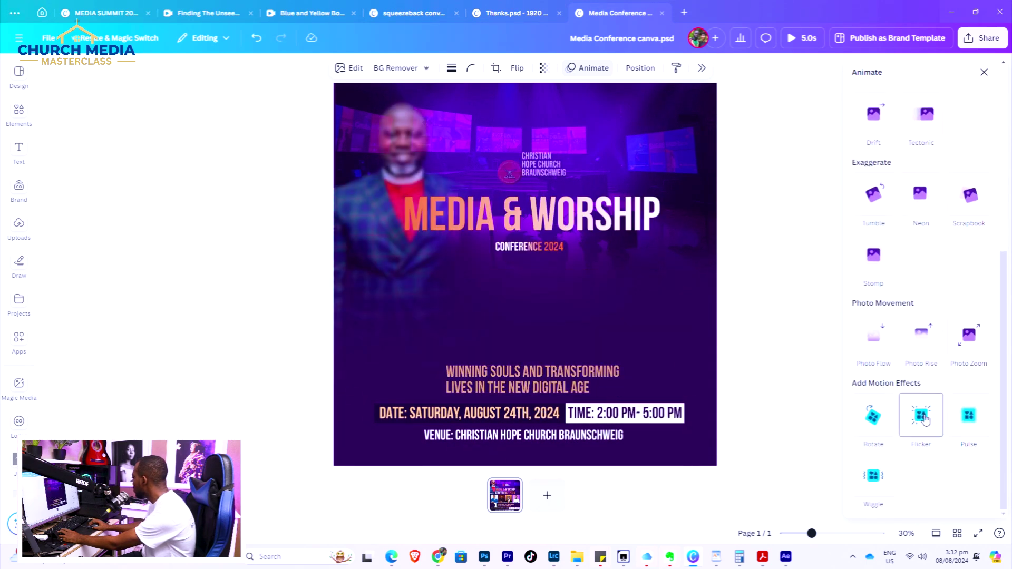
scroll(913, 380, up, 3)
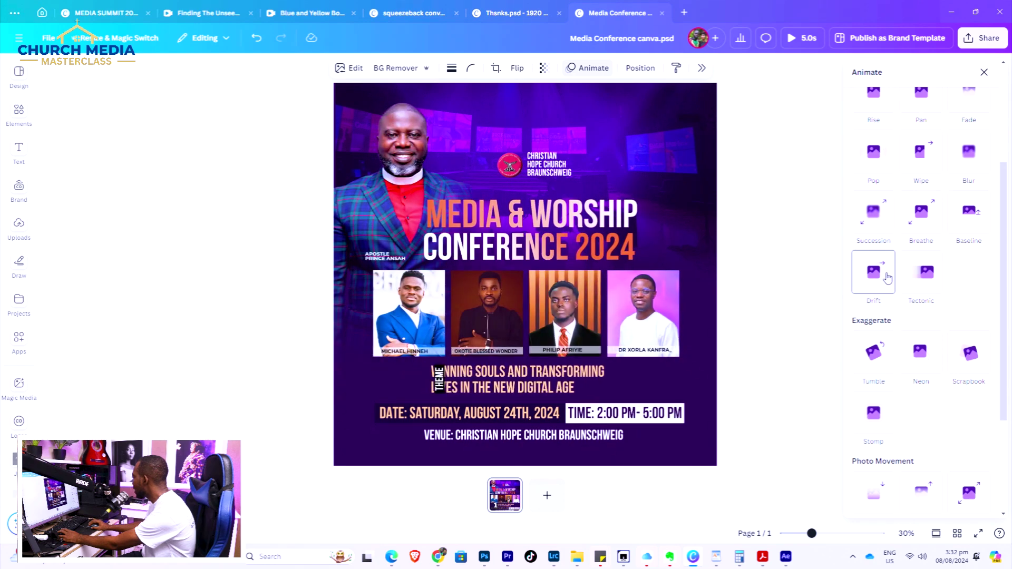
click(888, 278)
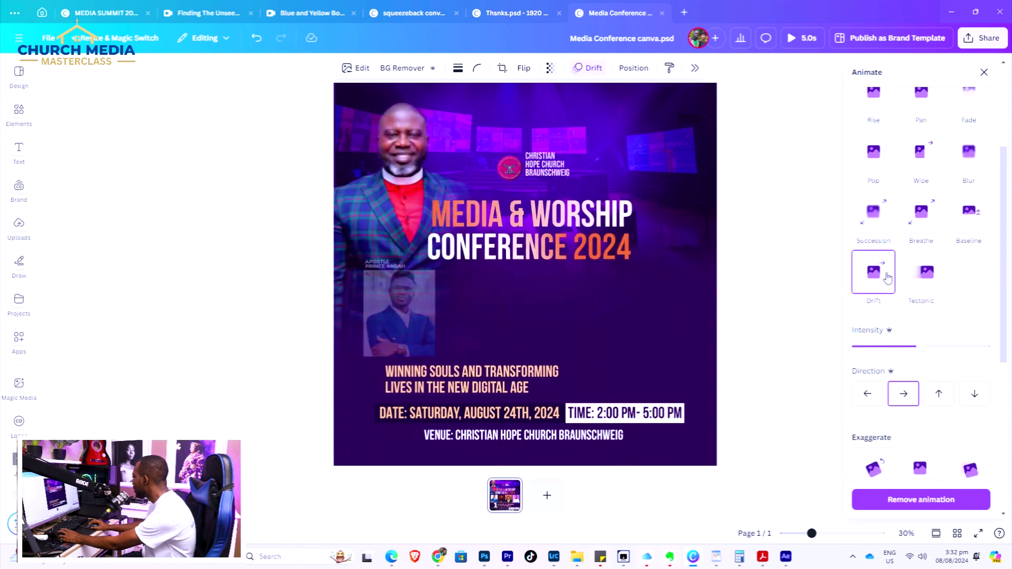
click(922, 226)
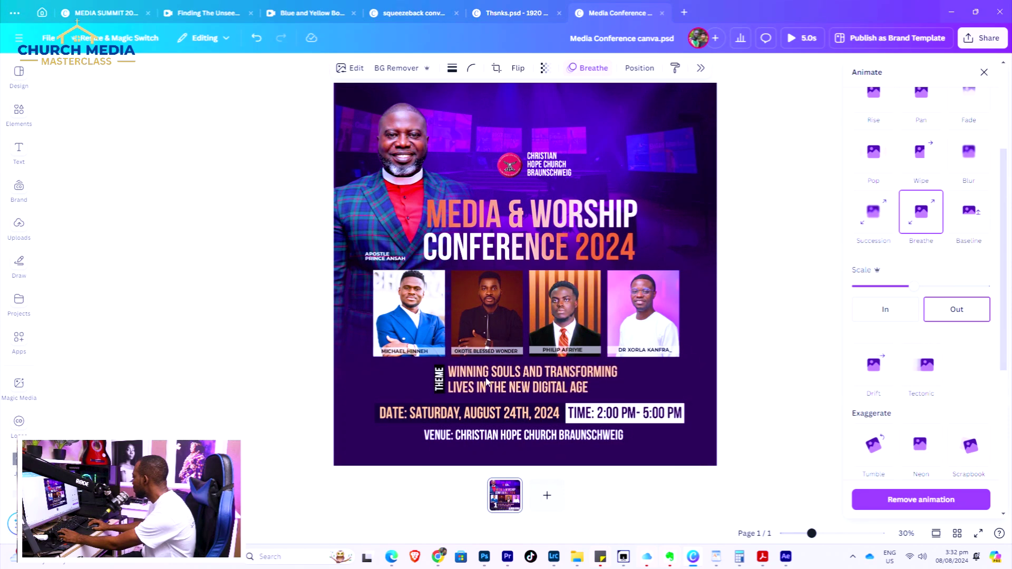
click(375, 417)
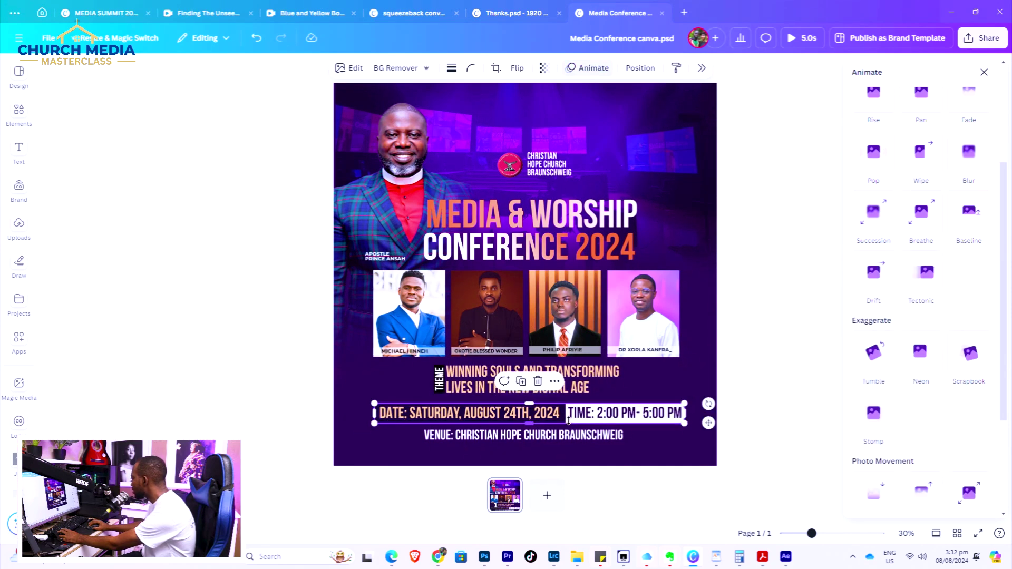
Select the DATE and TIME boxes together and give them a Wipe entrance.
click(698, 444)
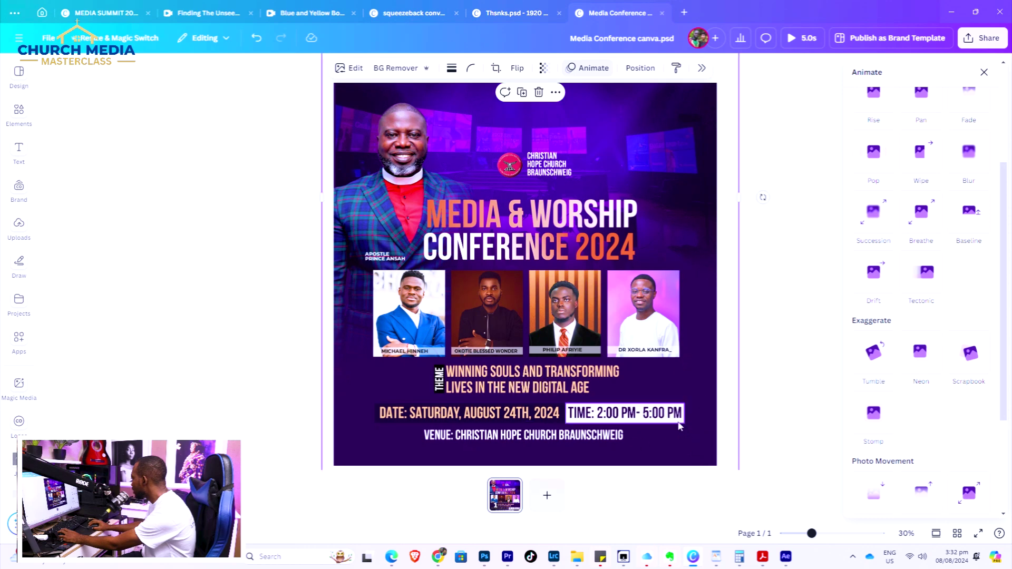
click(680, 425)
click(604, 417)
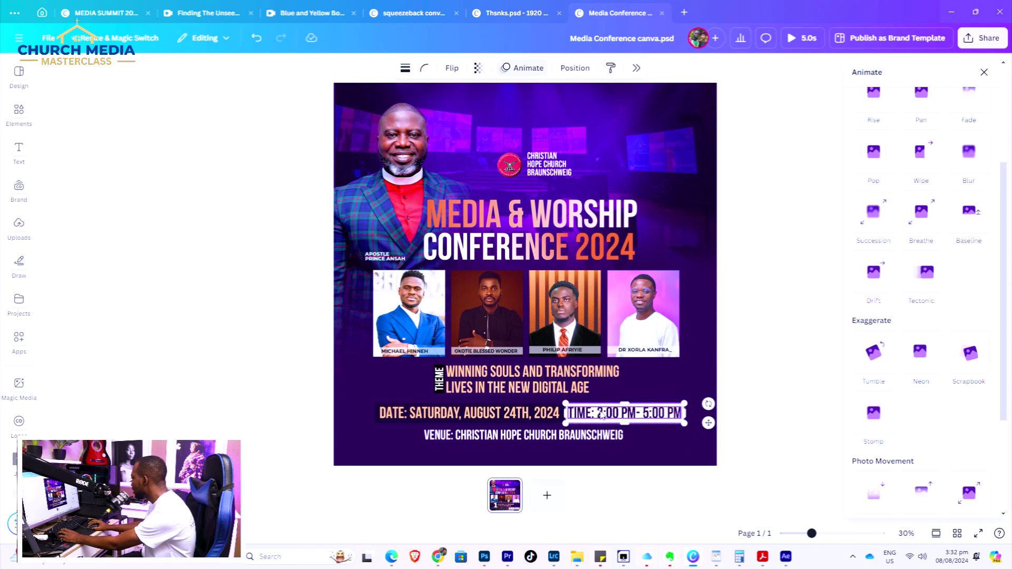
shift+click(546, 417)
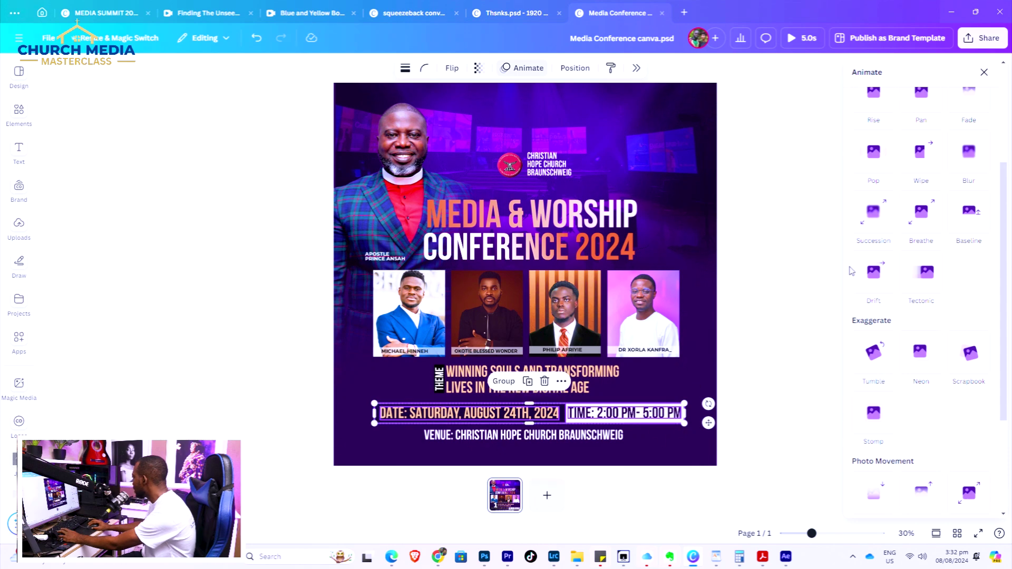
click(920, 143)
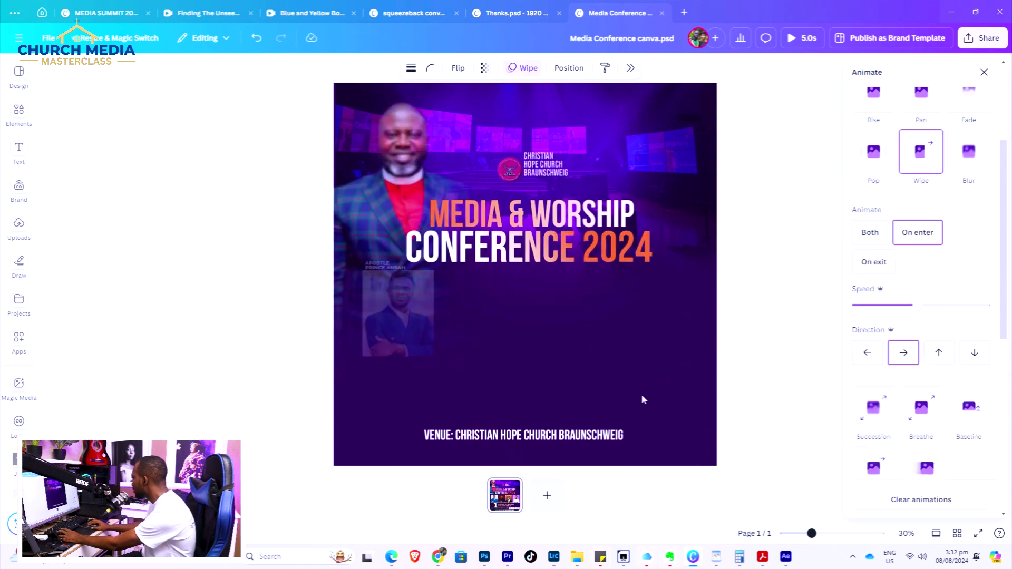
Give the VENUE line an upward Baseline entrance.
click(606, 434)
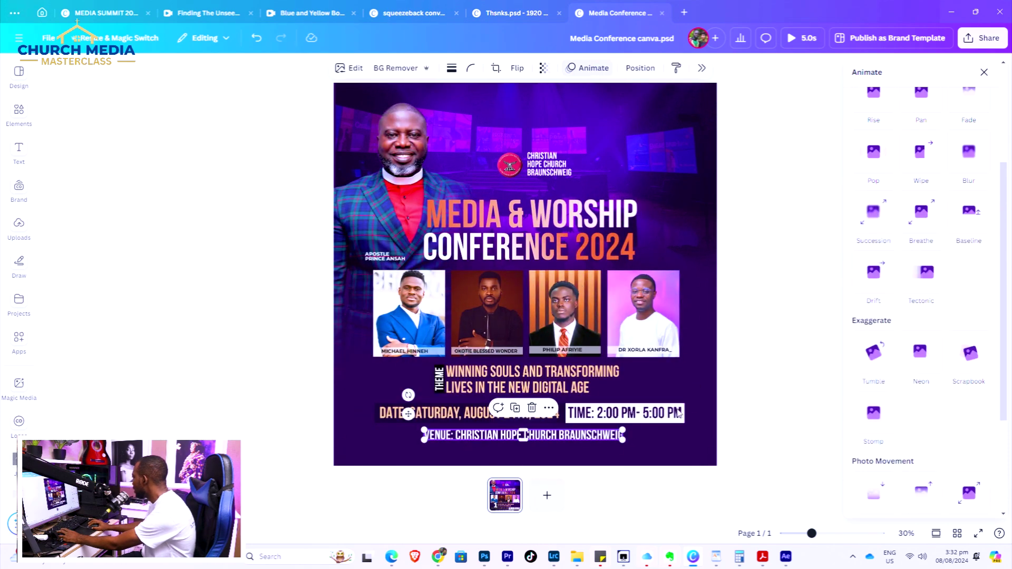
click(959, 224)
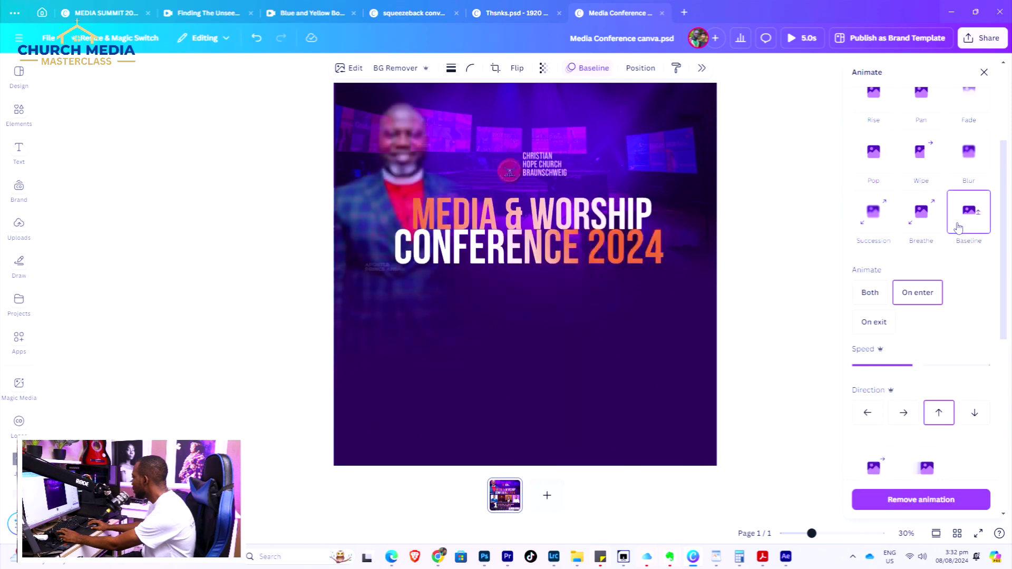
click(405, 185)
Switch the pastor's photo to a Pan entrance and add a Pulse motion effect.
scroll(911, 183, up, 3)
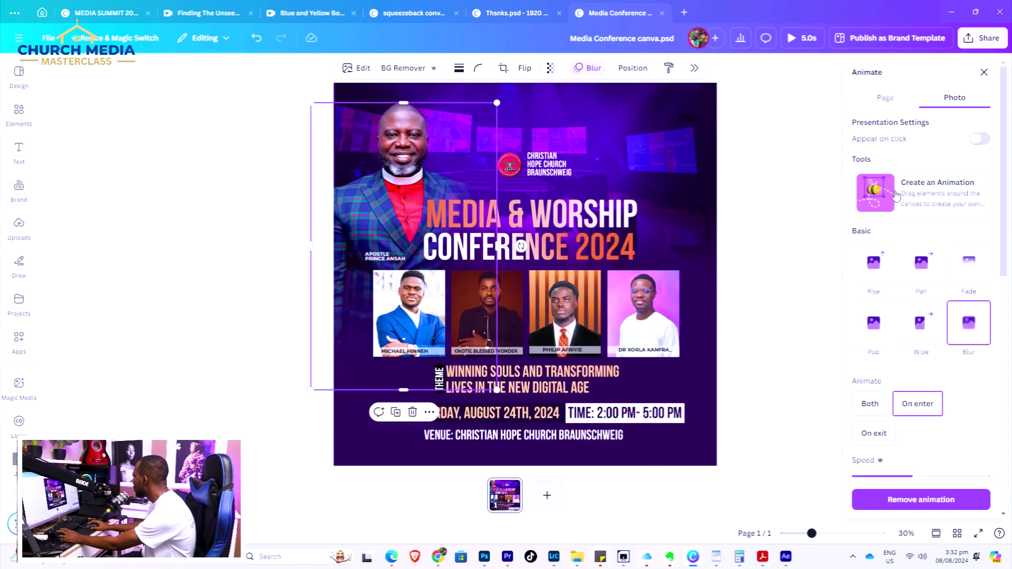
click(916, 271)
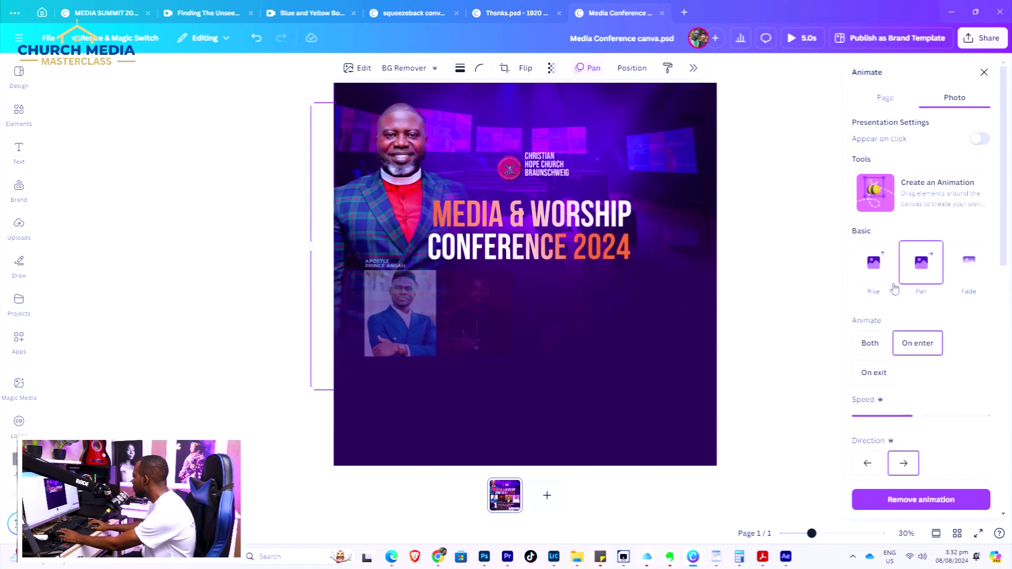
scroll(891, 342, down, 5)
scroll(870, 422, down, 3)
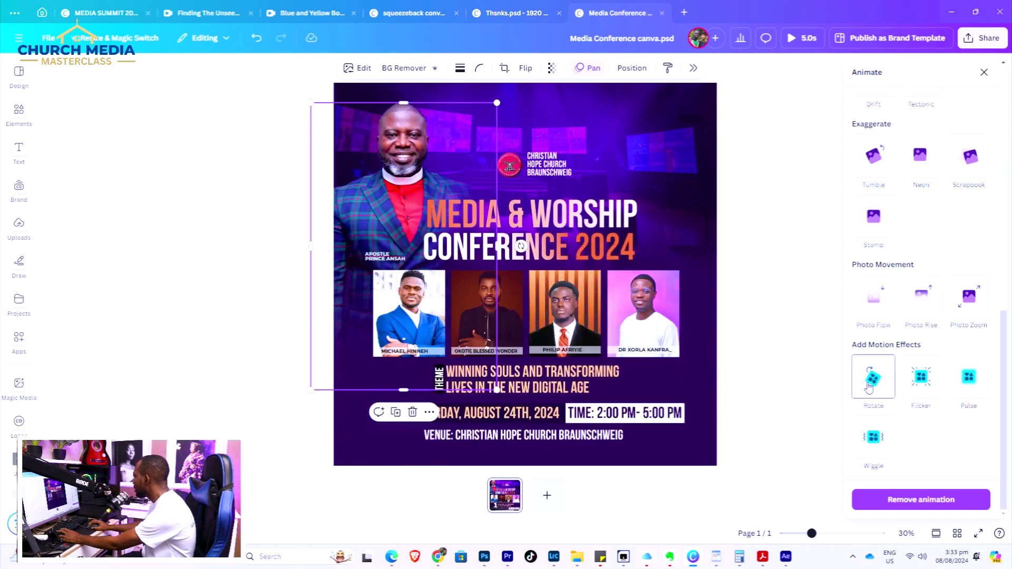
click(978, 386)
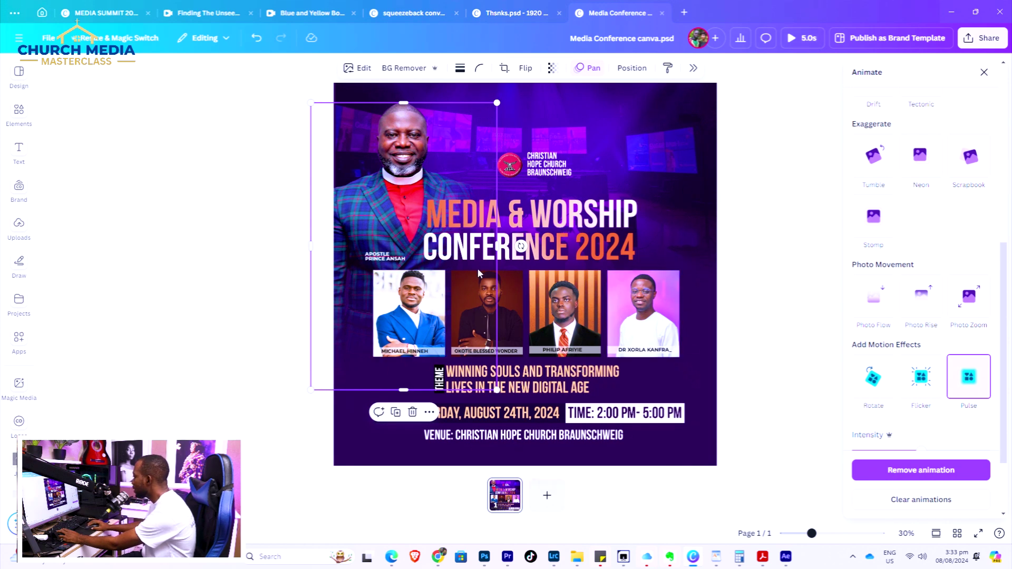
Stretch the page clip to 13.5s on the timeline and play the flyer full screen.
click(120, 533)
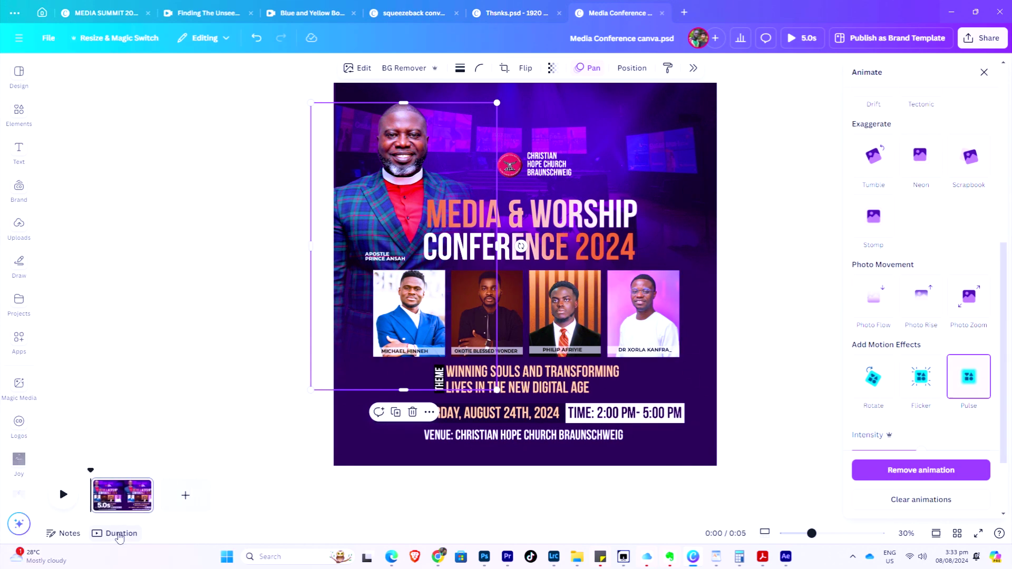
drag(151, 497, 260, 508)
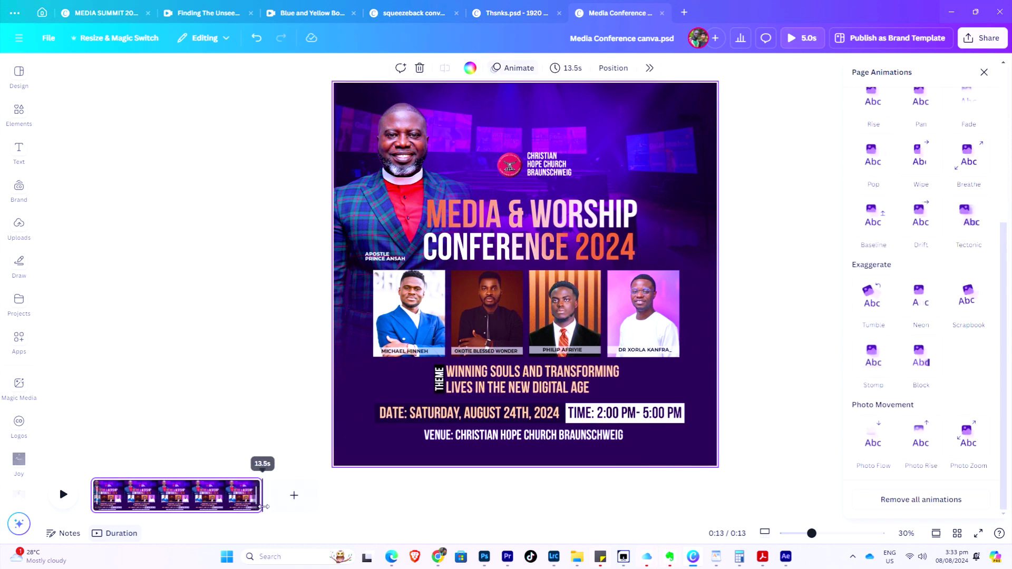
click(802, 42)
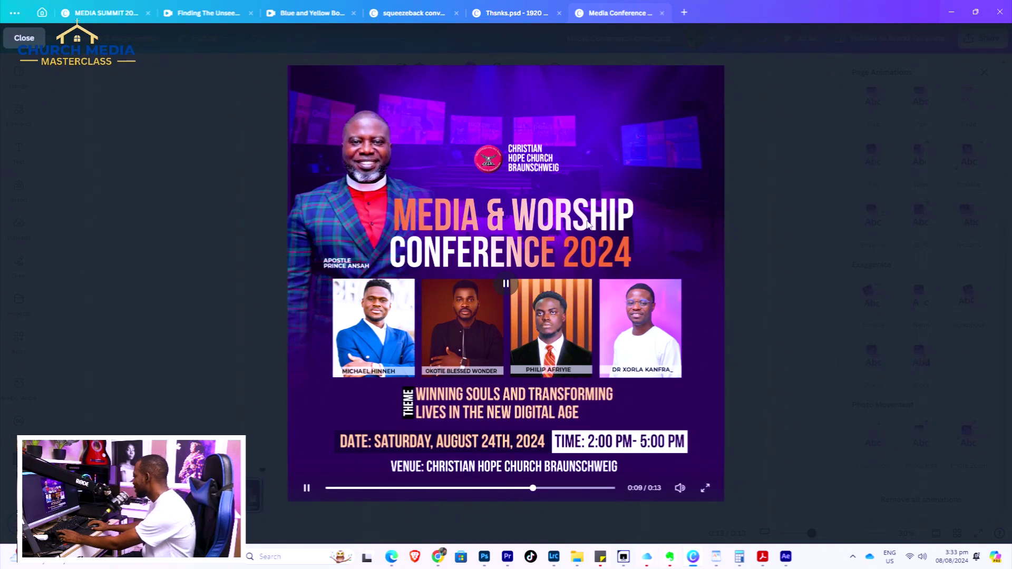
Close the preview and replay the 13.5s flyer animation from the beginning.
key(Escape)
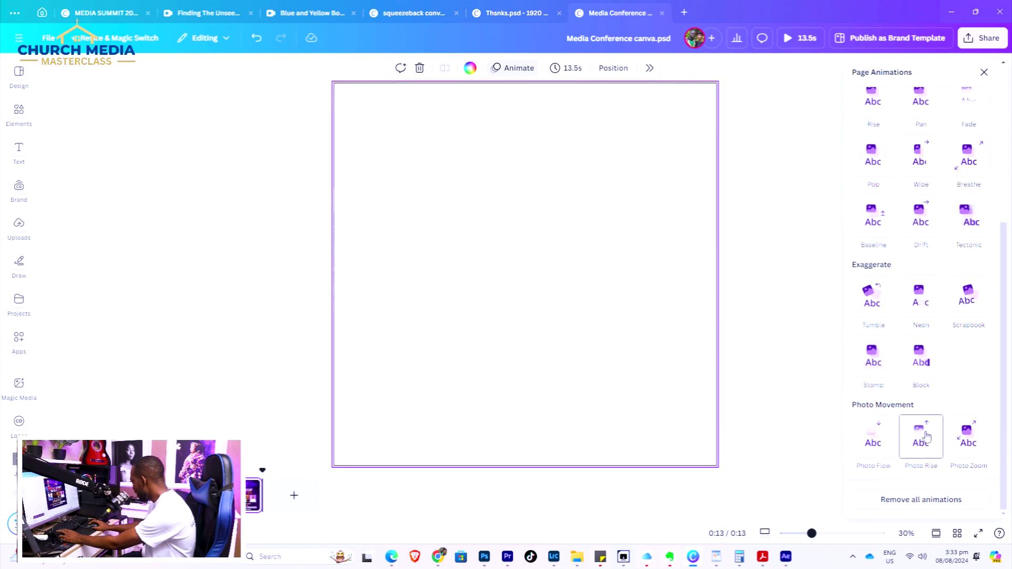
click(799, 38)
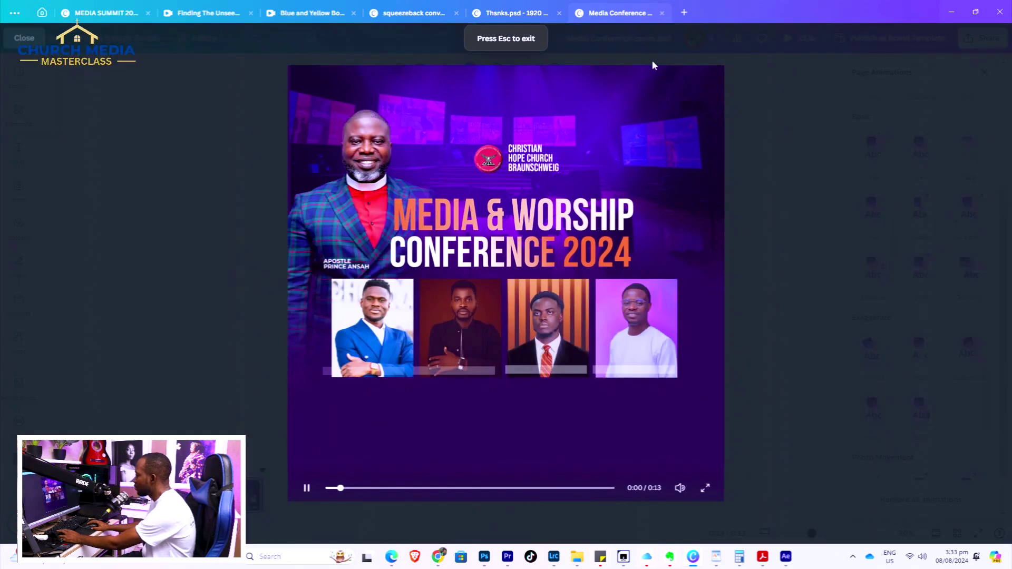